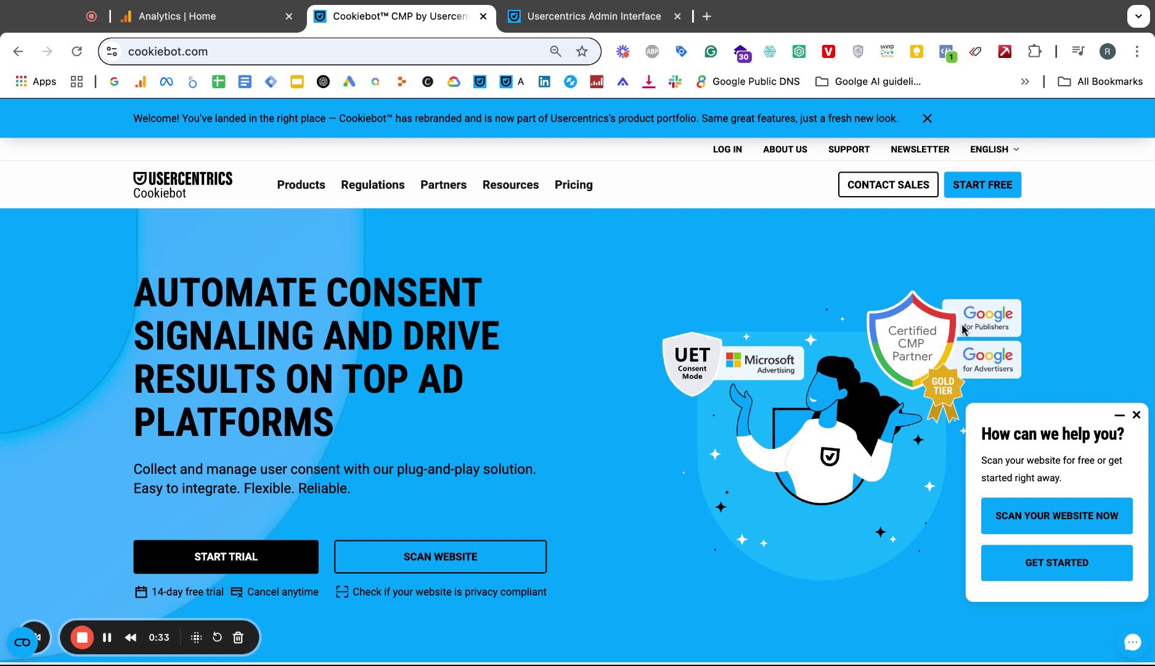
Step: Close the 'How can we help you?' chat widget on the cookiebot.com homepage
{"action": "left_click", "coordinate": [1136, 415]}
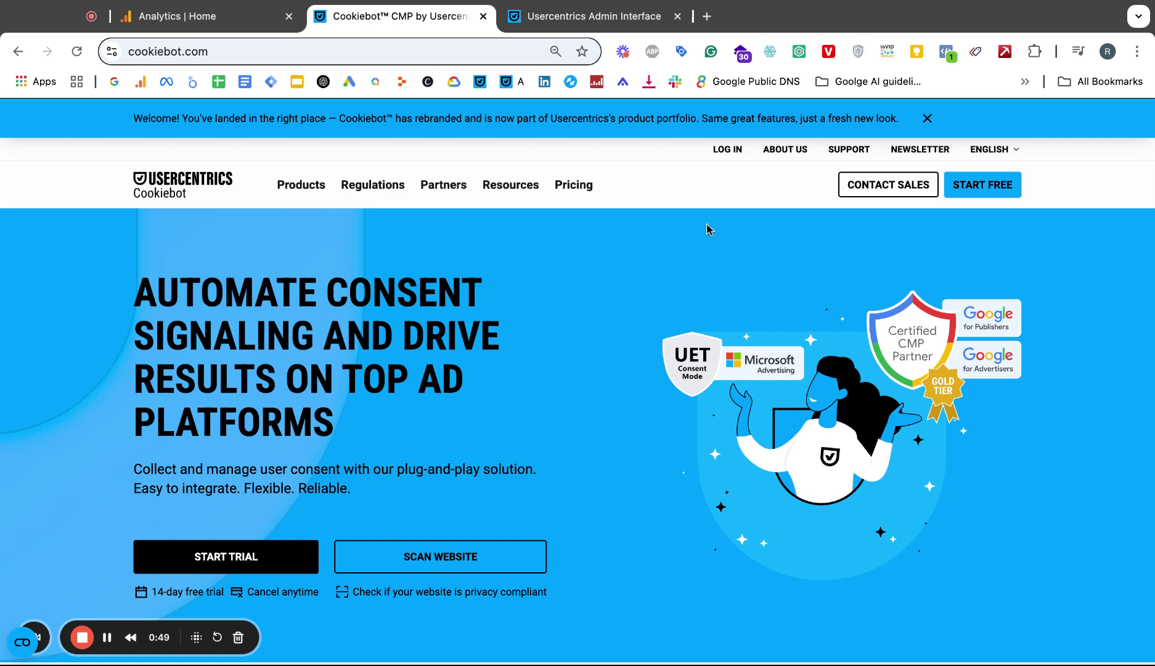
{"action": "left_click", "coordinate": [785, 151]}
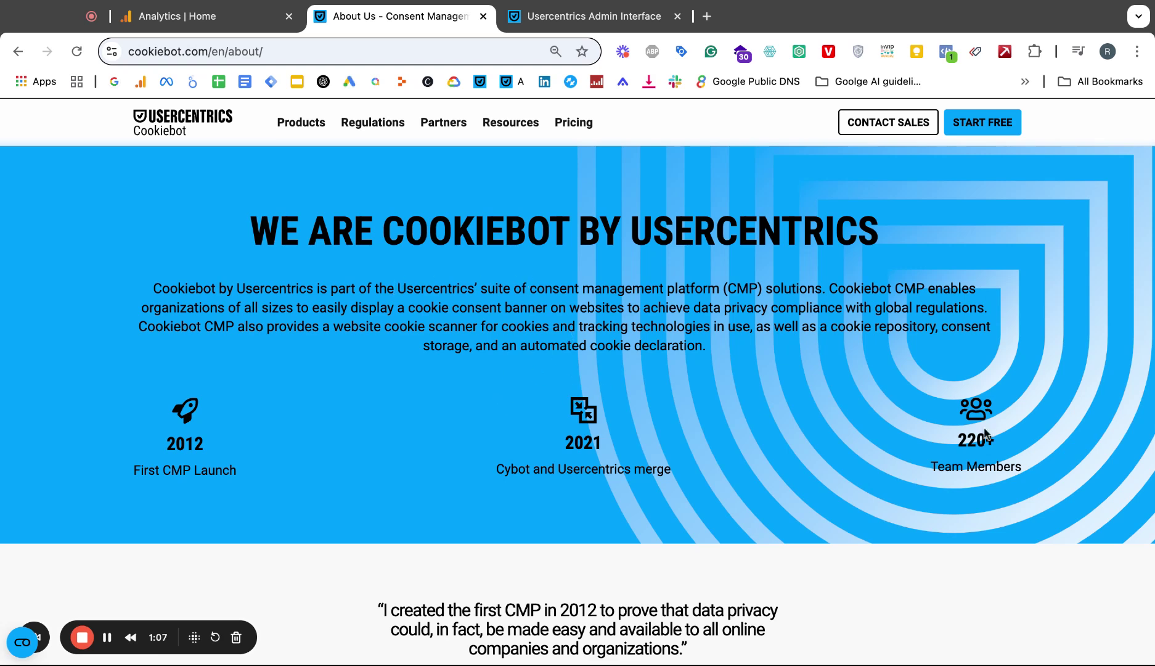
{"action": "scroll", "coordinate": [781, 459], "scroll_direction": "down", "scroll_amount": 8}
{"action": "scroll", "coordinate": [781, 460], "scroll_direction": "up", "scroll_amount": 10}
{"action": "mouse_move", "coordinate": [345, 150]}
{"action": "left_click", "coordinate": [18, 51]}
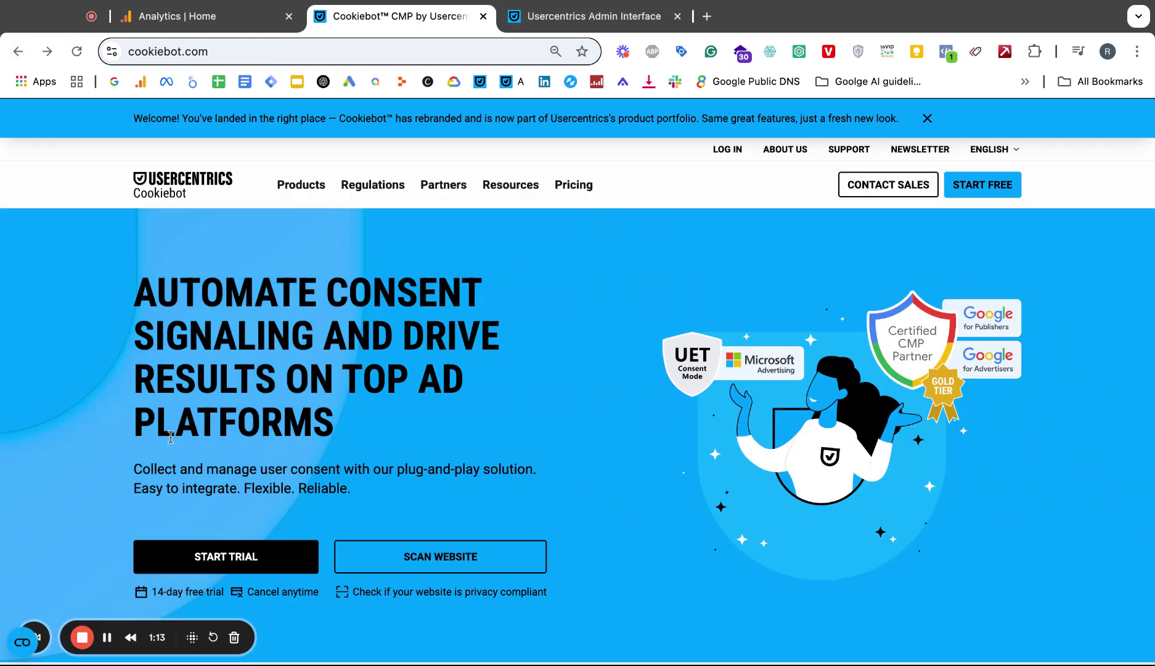
{"action": "scroll", "coordinate": [247, 555], "scroll_direction": "down", "scroll_amount": 2}
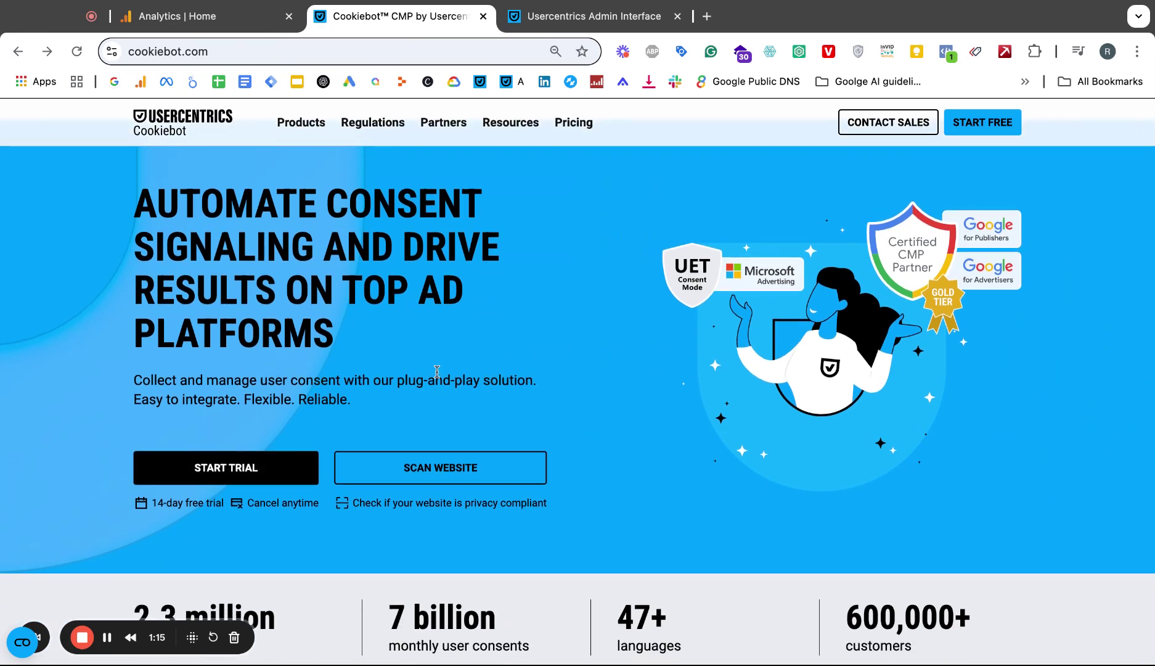
{"action": "scroll", "coordinate": [536, 362], "scroll_direction": "down", "scroll_amount": 5}
{"action": "scroll", "coordinate": [536, 369], "scroll_direction": "up", "scroll_amount": 10}
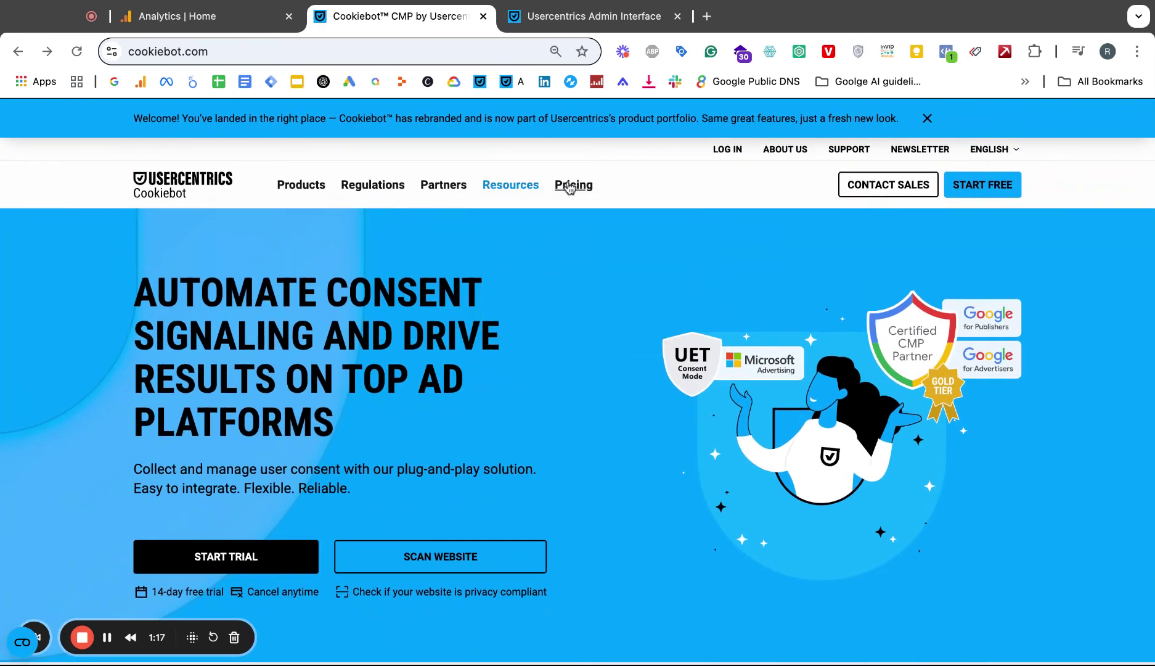
Step: Open Cookiebot's Pricing page and highlight the Free plan's €0 price and the Business plan text
{"action": "left_click", "coordinate": [569, 186]}
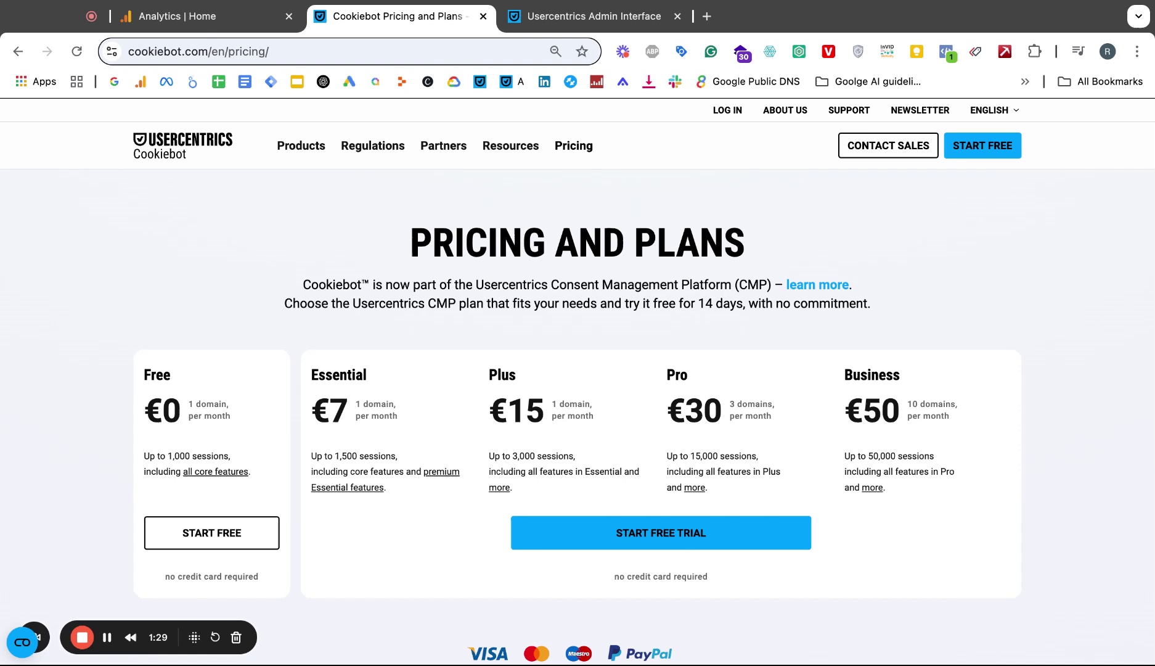
{"action": "scroll", "coordinate": [560, 399], "scroll_direction": "down", "scroll_amount": 3}
{"action": "left_click_drag", "start_coordinate": [177, 316], "coordinate": [201, 322]}
{"action": "double_click", "coordinate": [177, 316]}
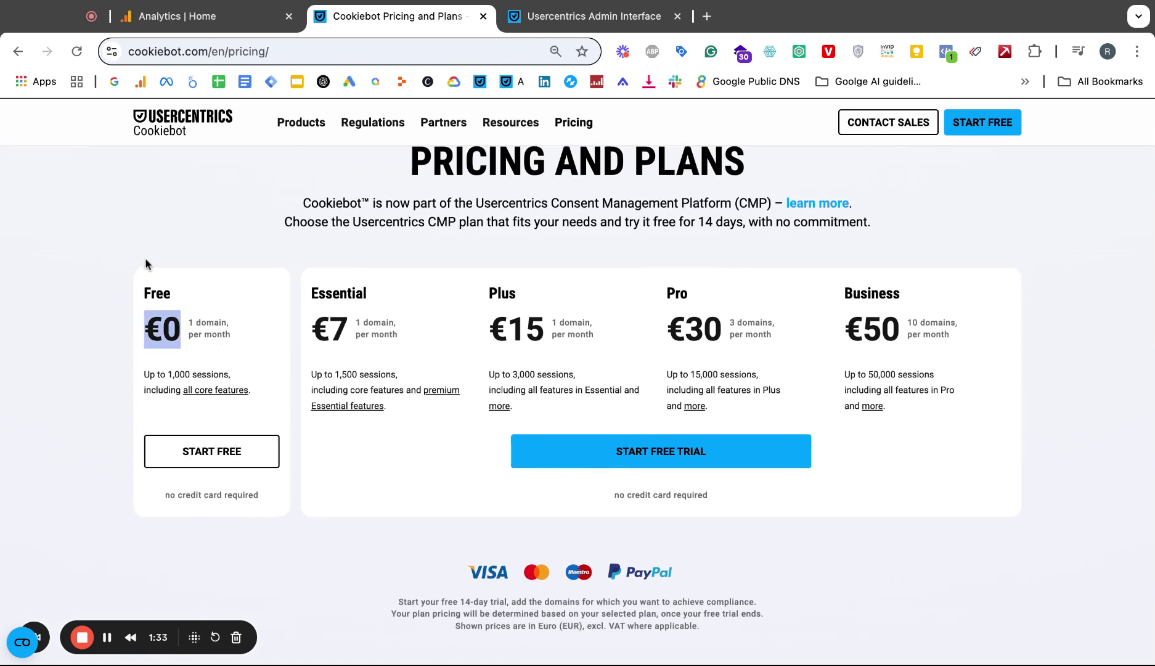
{"action": "left_click_drag", "start_coordinate": [856, 287], "coordinate": [952, 336]}
{"action": "left_click", "coordinate": [893, 484]}
Step: Scroll through the Compare our plans table and back toward the top
{"action": "scroll", "coordinate": [893, 484], "scroll_direction": "down", "scroll_amount": 10}
{"action": "scroll", "coordinate": [892, 491], "scroll_direction": "down", "scroll_amount": 3}
{"action": "scroll", "coordinate": [536, 245], "scroll_direction": "up", "scroll_amount": 1}
{"action": "scroll", "coordinate": [721, 357], "scroll_direction": "down", "scroll_amount": 1}
{"action": "scroll", "coordinate": [721, 356], "scroll_direction": "down", "scroll_amount": 15}
{"action": "scroll", "coordinate": [574, 394], "scroll_direction": "down", "scroll_amount": 5}
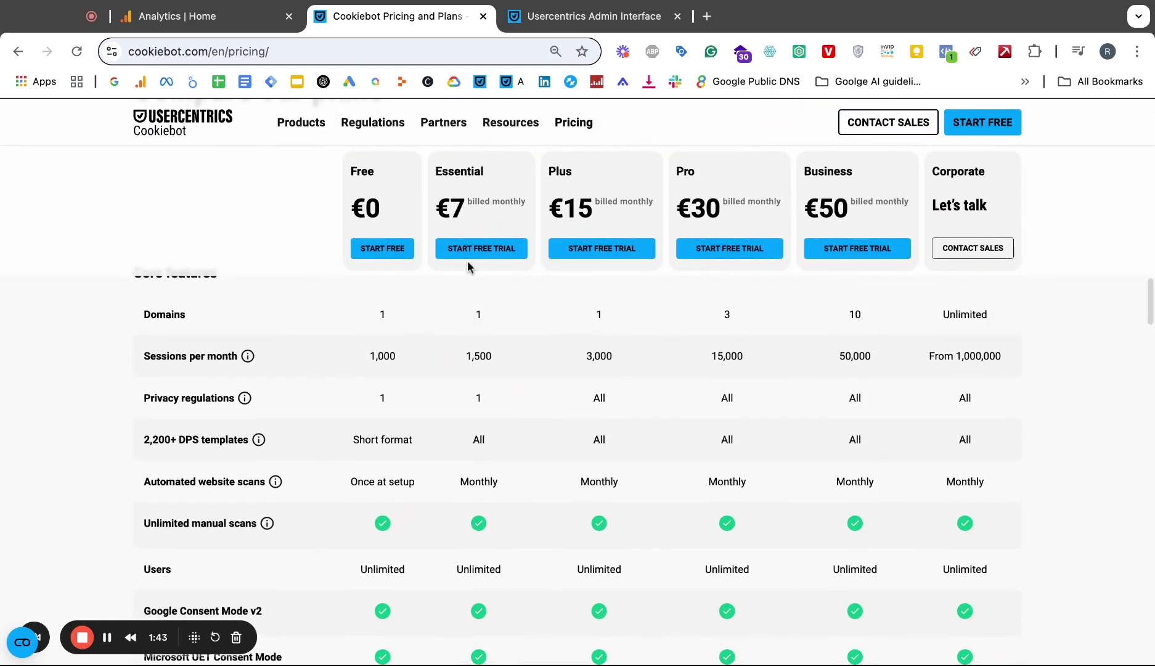
{"action": "scroll", "coordinate": [388, 253], "scroll_direction": "up", "scroll_amount": 2}
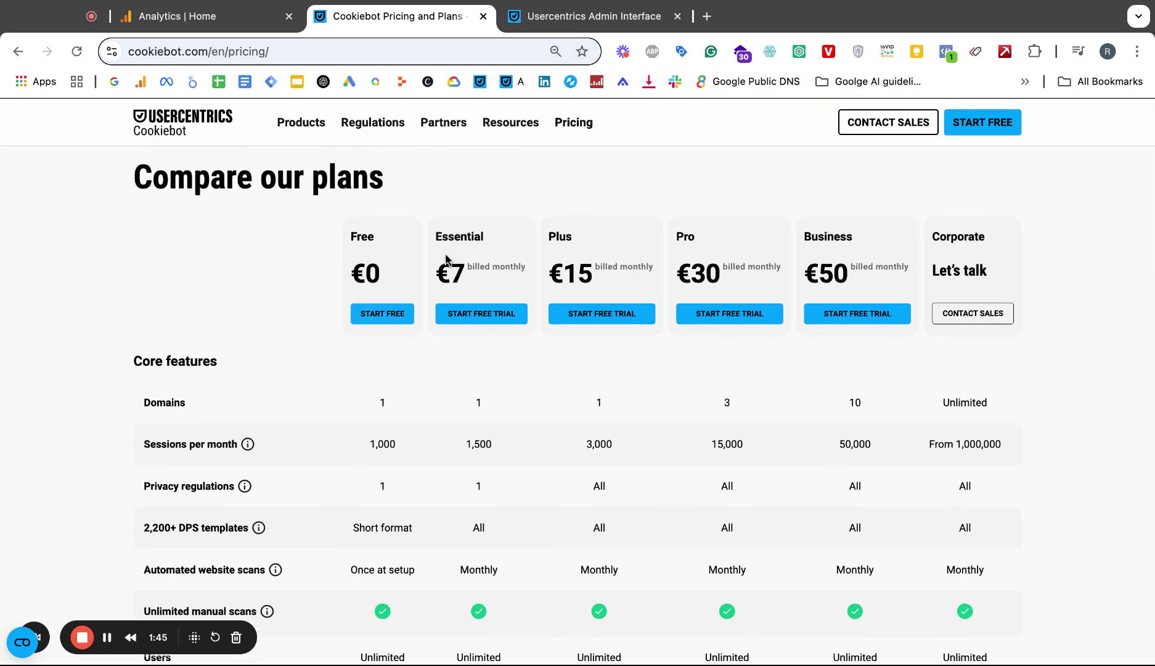
{"action": "scroll", "coordinate": [512, 524], "scroll_direction": "down", "scroll_amount": 10}
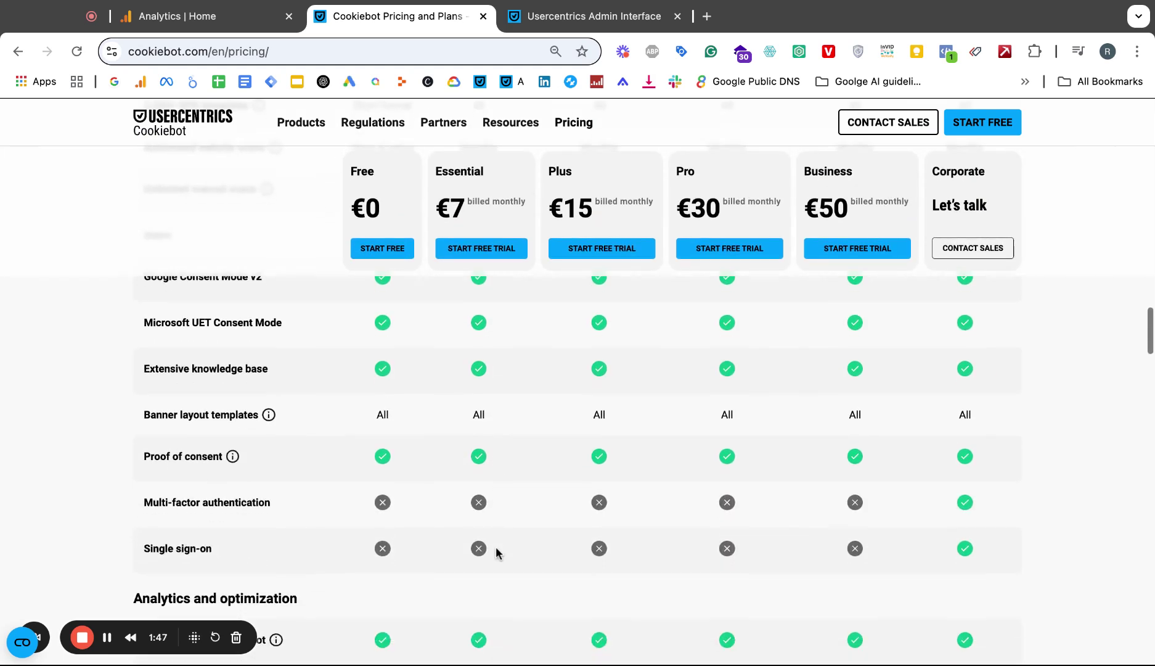
{"action": "scroll", "coordinate": [683, 401], "scroll_direction": "up", "scroll_amount": 6}
{"action": "scroll", "coordinate": [683, 399], "scroll_direction": "up", "scroll_amount": 2}
{"action": "scroll", "coordinate": [683, 398], "scroll_direction": "down", "scroll_amount": 12}
{"action": "scroll", "coordinate": [382, 175], "scroll_direction": "up", "scroll_amount": 8}
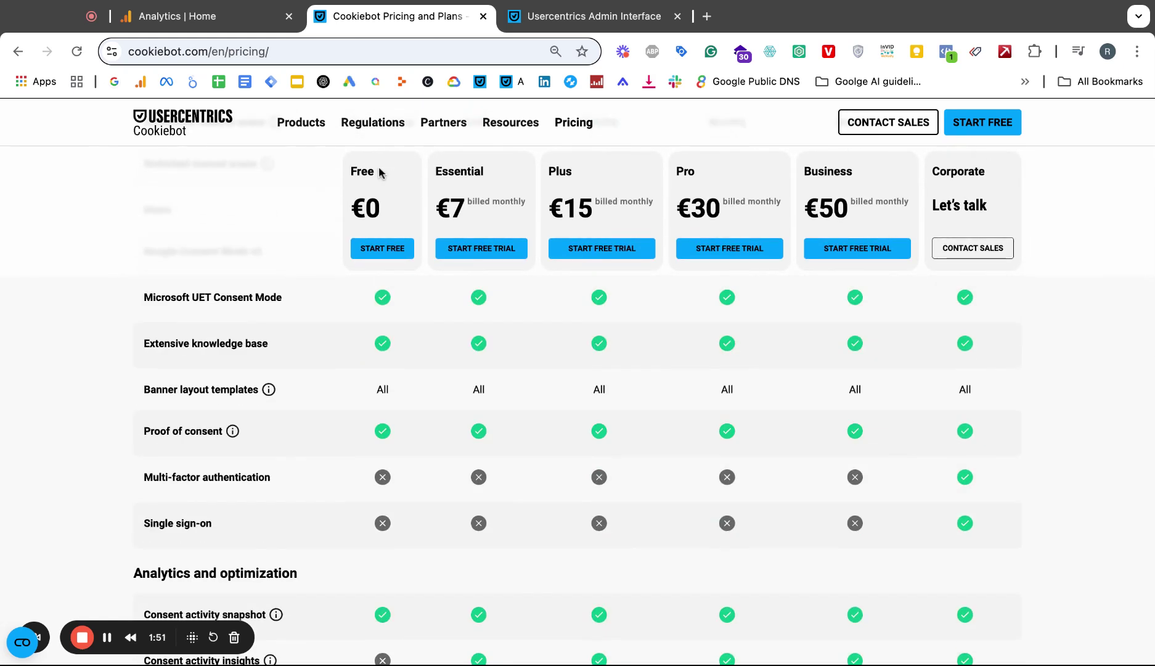
{"action": "scroll", "coordinate": [511, 407], "scroll_direction": "up", "scroll_amount": 10}
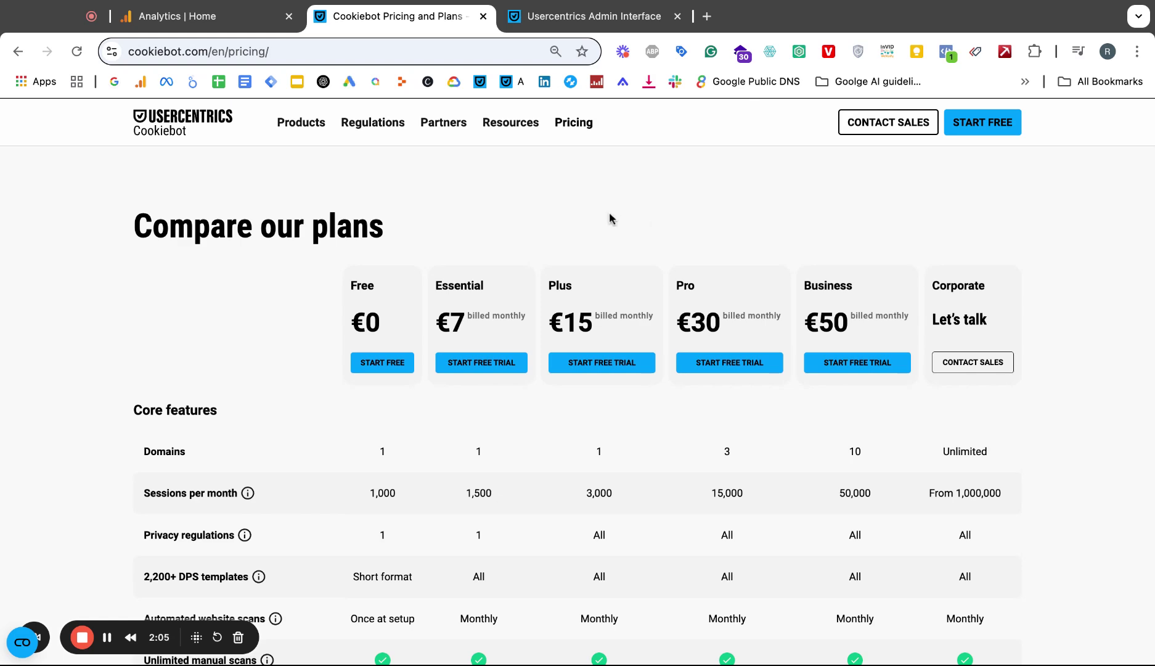
{"action": "scroll", "coordinate": [719, 507], "scroll_direction": "down", "scroll_amount": 15}
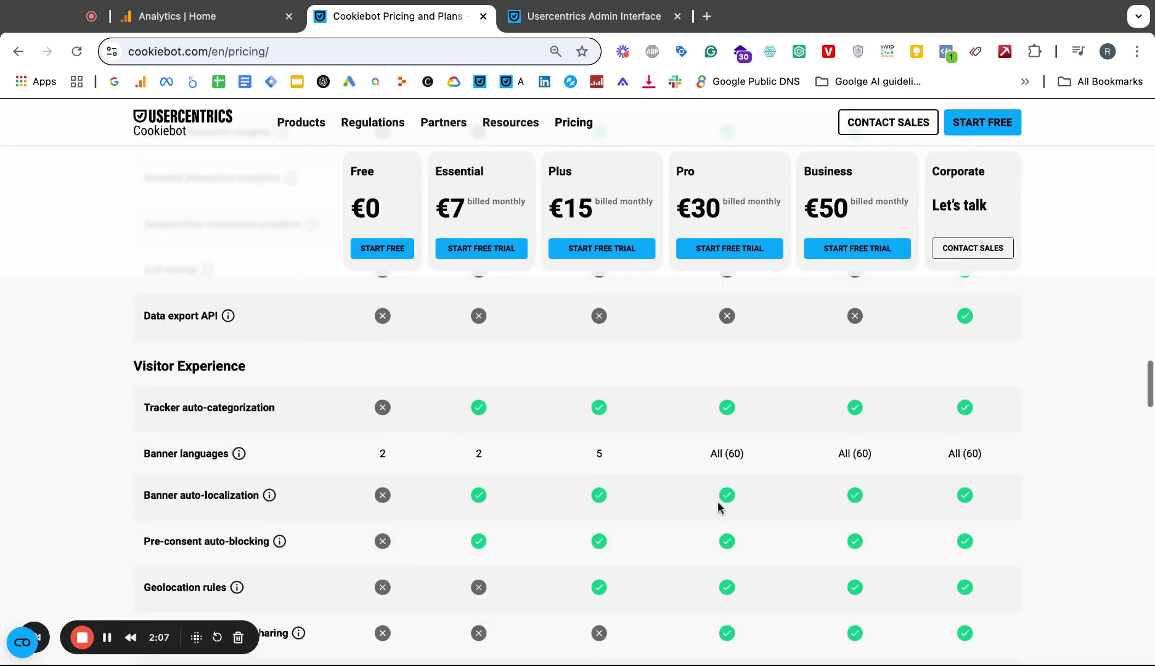
{"action": "scroll", "coordinate": [720, 507], "scroll_direction": "down", "scroll_amount": 15}
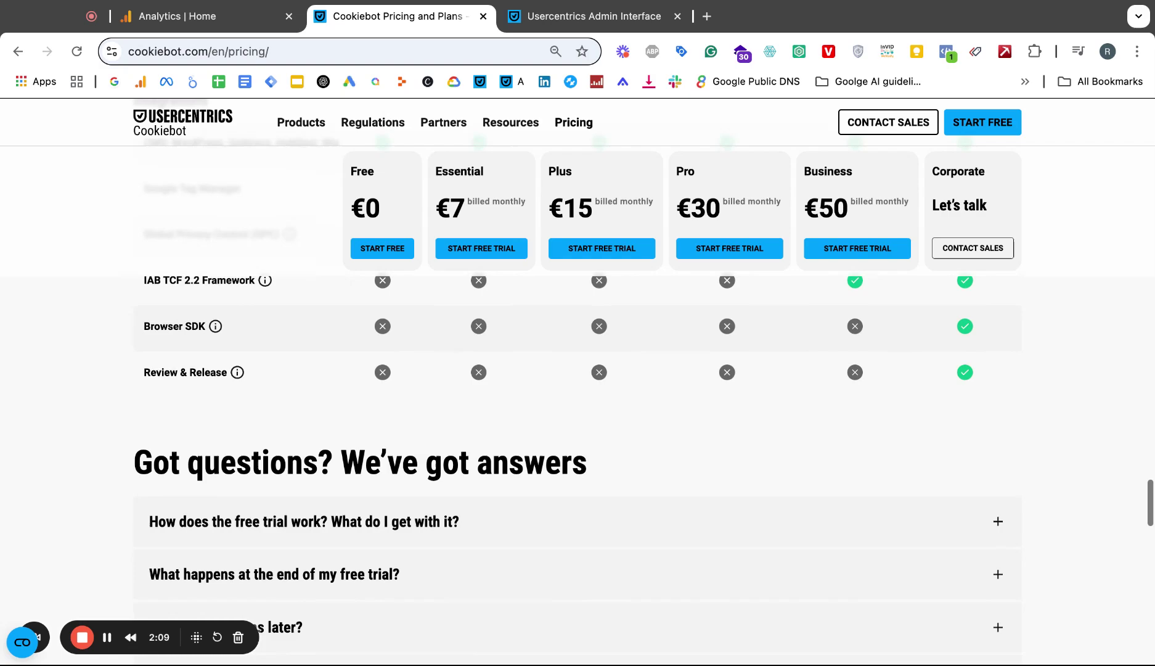
{"action": "scroll", "coordinate": [720, 507], "scroll_direction": "up", "scroll_amount": 20}
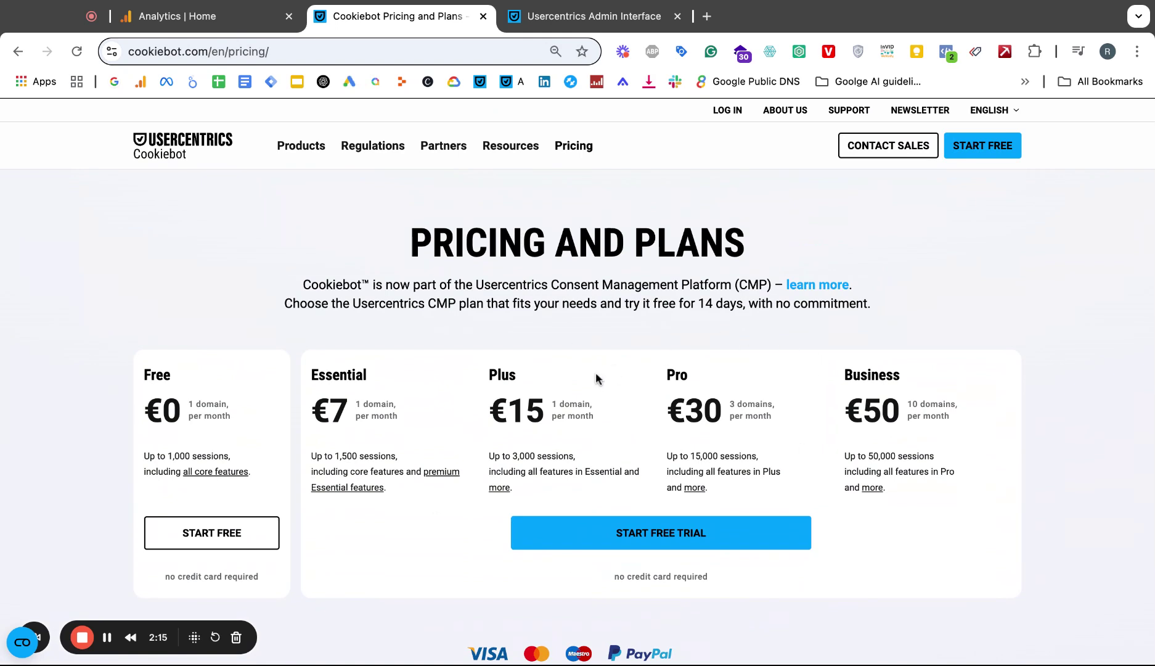
Step: Change the address from cookiebot.com to usercentrics.com and load the Usercentrics homepage
{"action": "left_click", "coordinate": [182, 53]}
{"action": "left_click", "coordinate": [220, 52]}
{"action": "double_click", "coordinate": [220, 51]}
{"action": "type", "text": "usercentrics"}
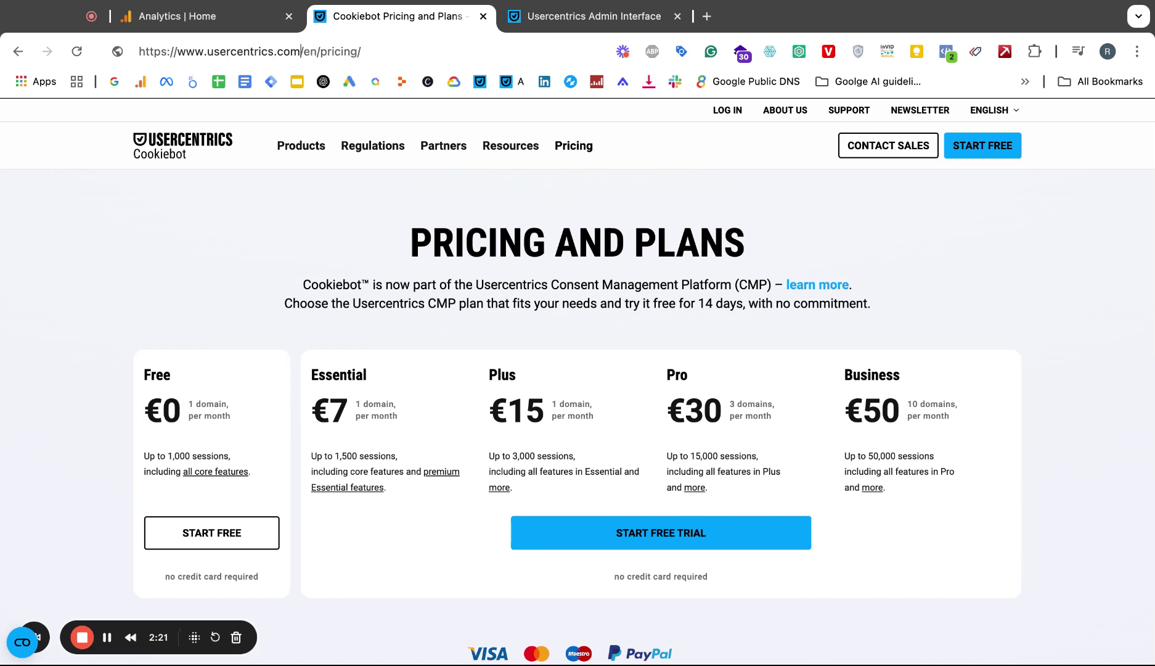
{"action": "key", "text": "shift+End"}
{"action": "key", "text": "BackSpace"}
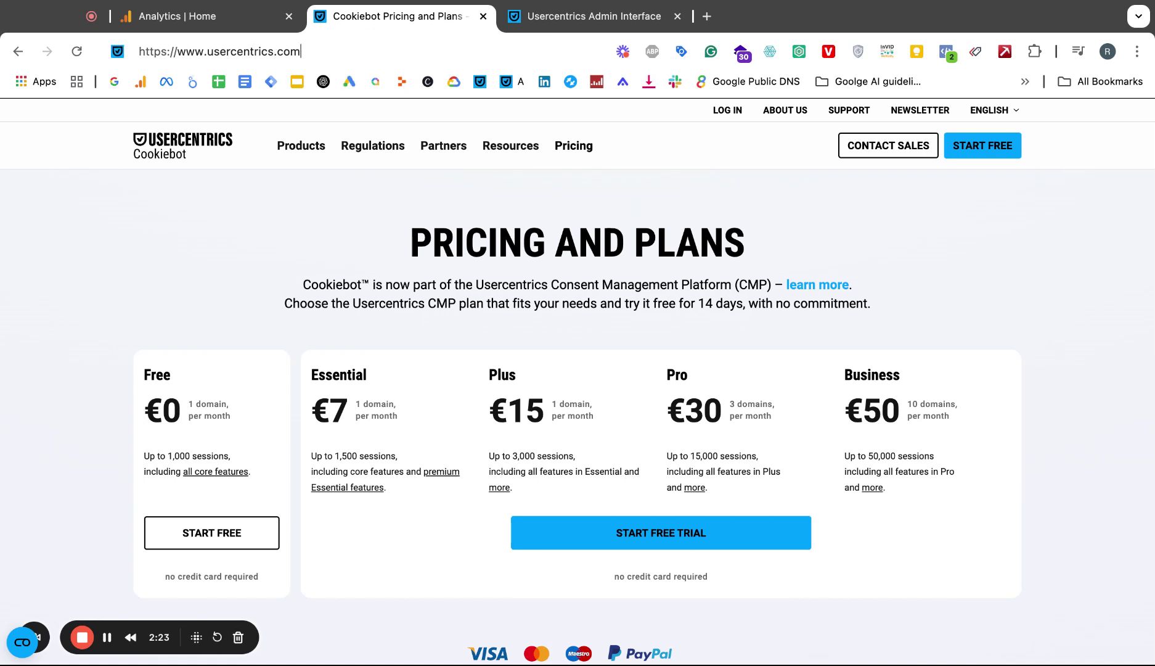
{"action": "key", "text": "Return"}
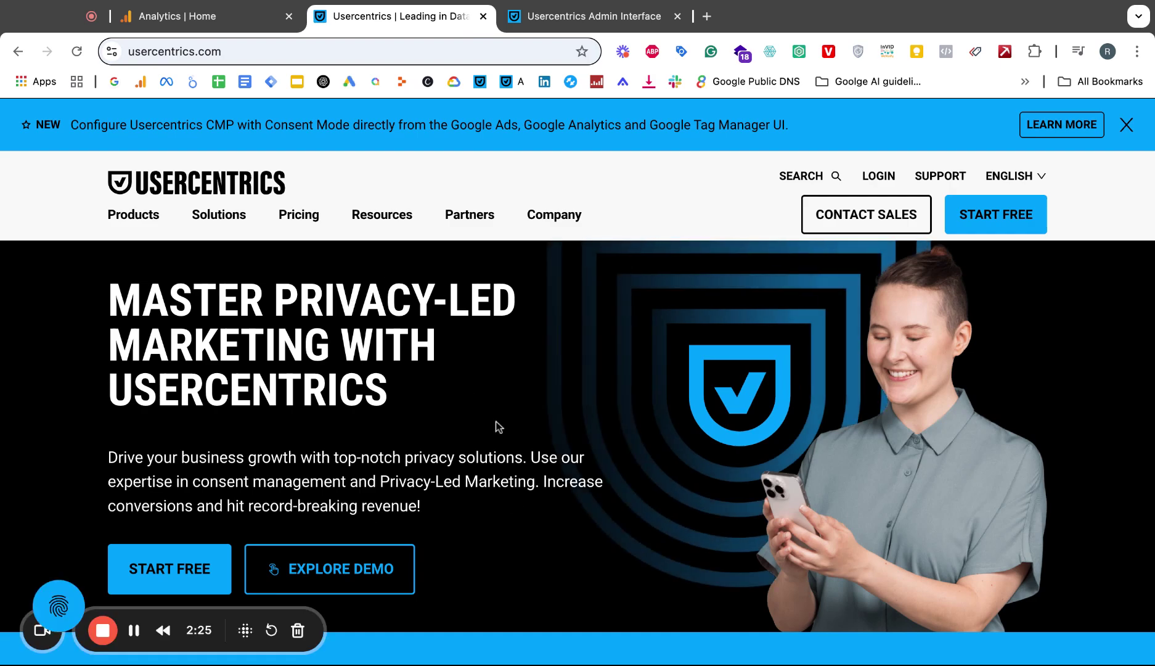
Step: Open the Usercentrics pricing plans and highlight the Web CMP plan label
{"action": "scroll", "coordinate": [528, 456], "scroll_direction": "down", "scroll_amount": 10}
{"action": "scroll", "coordinate": [527, 455], "scroll_direction": "up", "scroll_amount": 5}
{"action": "scroll", "coordinate": [527, 455], "scroll_direction": "up", "scroll_amount": 5}
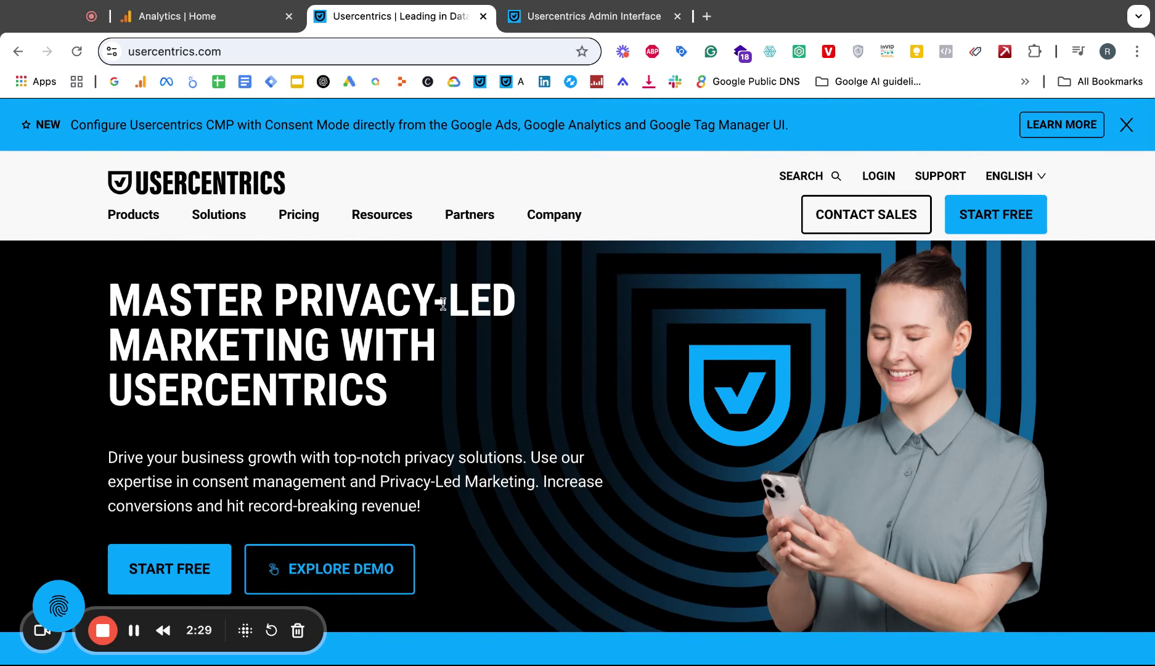
{"action": "left_click", "coordinate": [293, 223]}
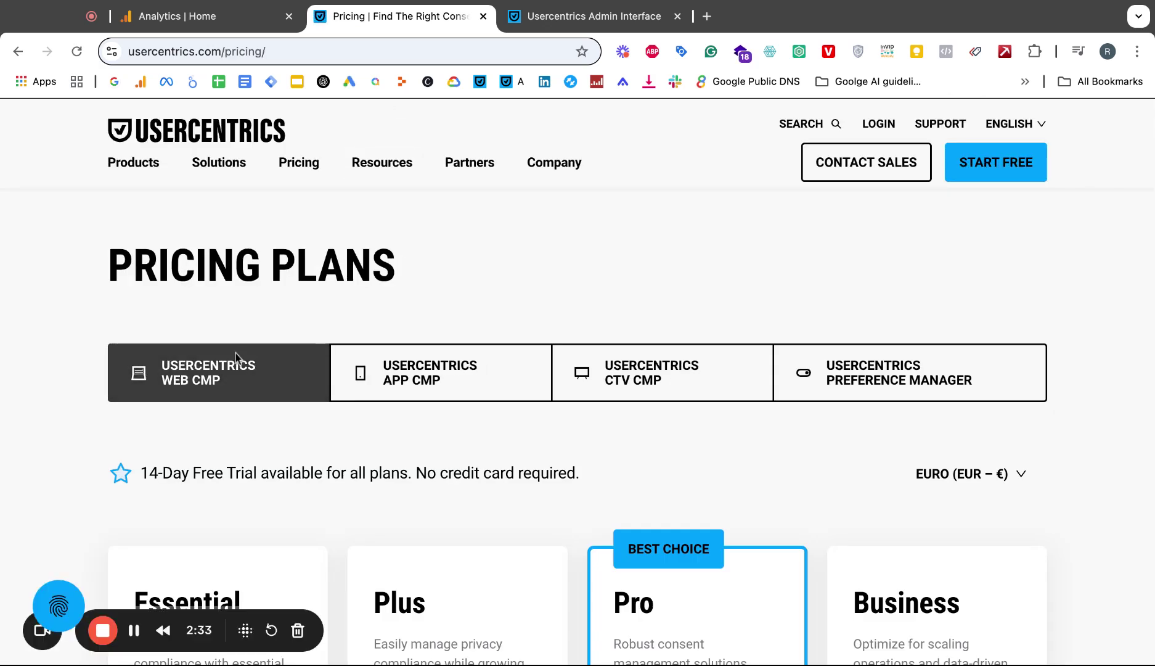
{"action": "left_click_drag", "start_coordinate": [162, 381], "coordinate": [213, 381]}
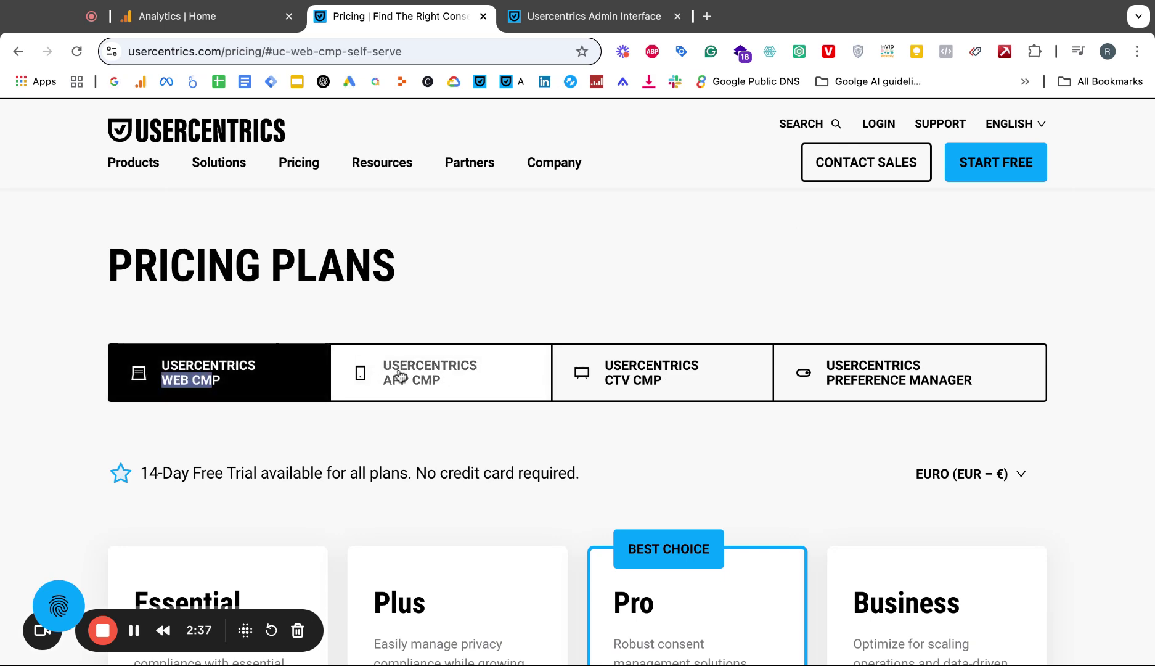
{"action": "left_click", "coordinate": [198, 382]}
Step: Select the 'Get started for free' offer text, then scroll back up to the Pricing Plans heading
{"action": "scroll", "coordinate": [250, 463], "scroll_direction": "down", "scroll_amount": 7}
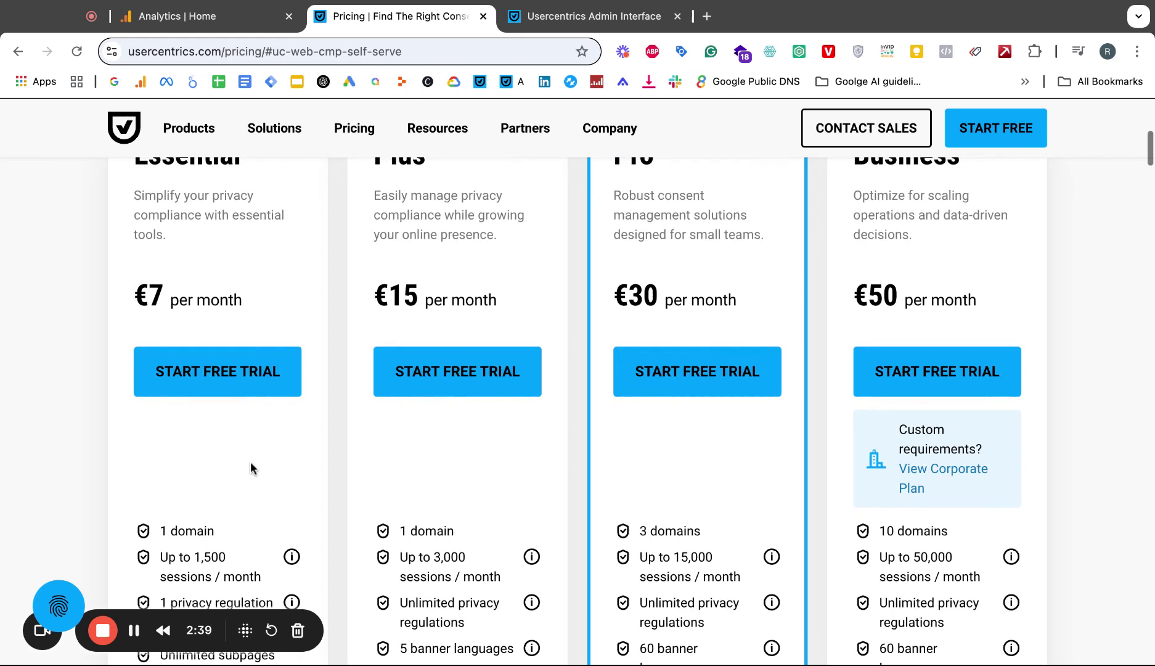
{"action": "scroll", "coordinate": [250, 461], "scroll_direction": "up", "scroll_amount": 7}
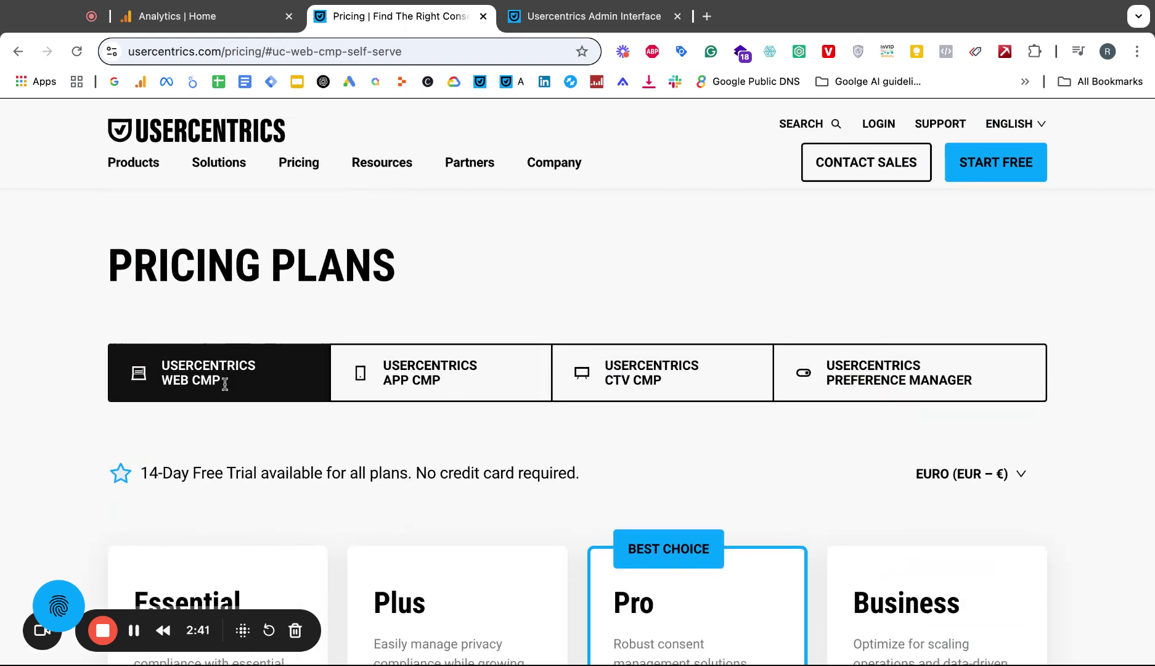
{"action": "scroll", "coordinate": [214, 387], "scroll_direction": "down", "scroll_amount": 5}
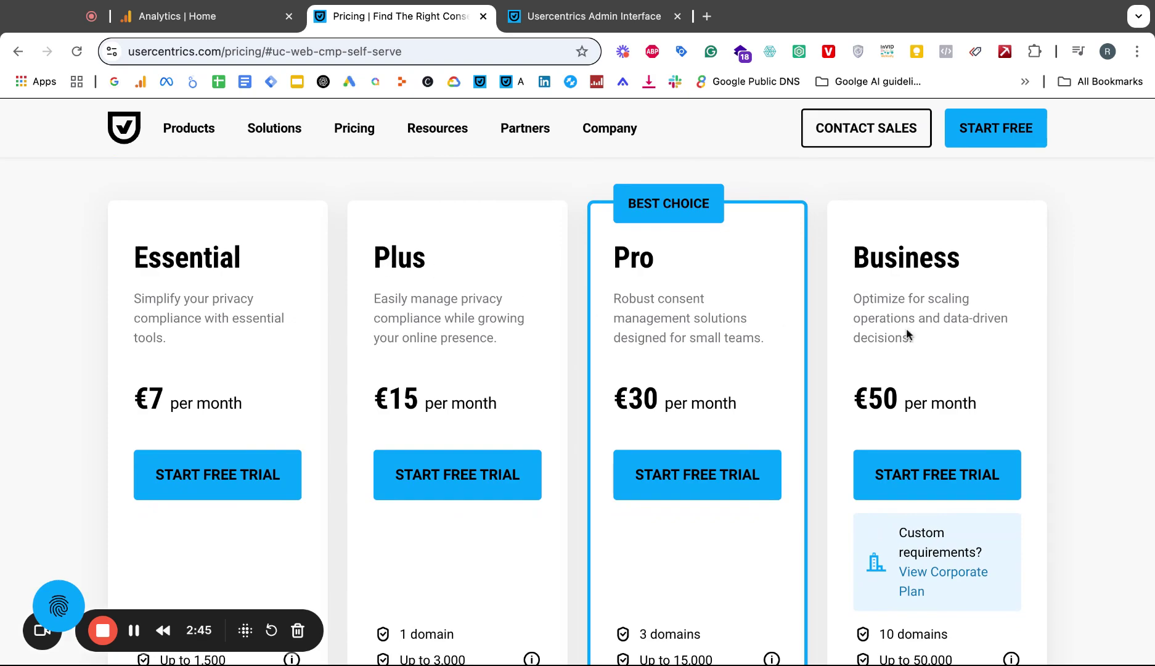
{"action": "scroll", "coordinate": [890, 407], "scroll_direction": "down", "scroll_amount": 10}
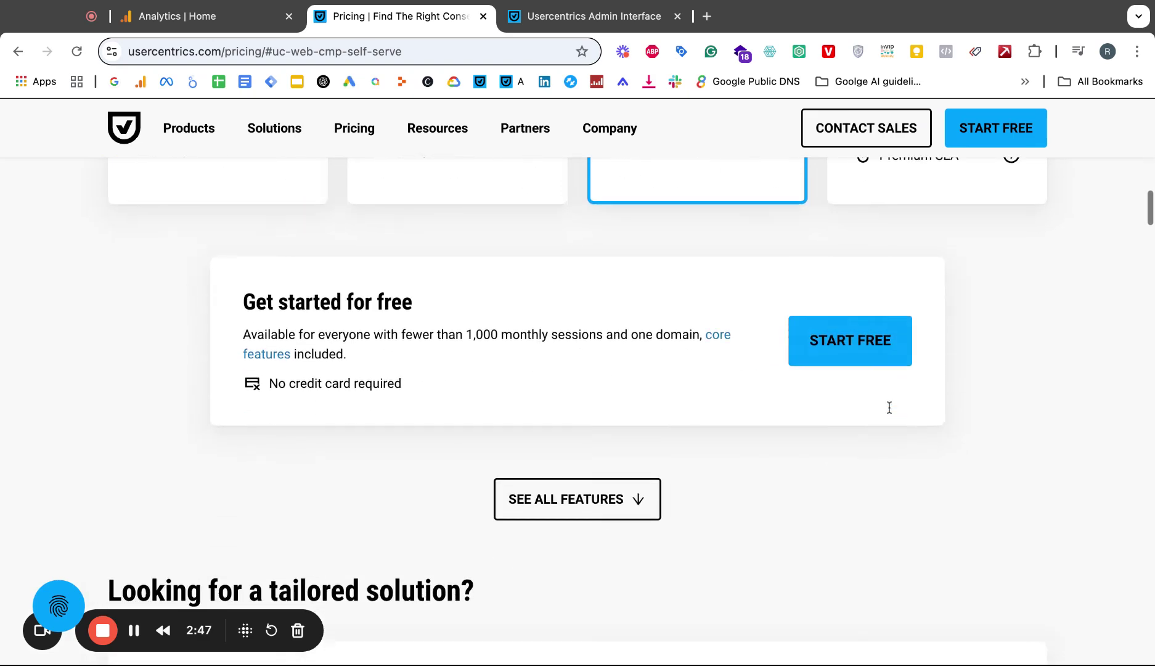
{"action": "scroll", "coordinate": [825, 400], "scroll_direction": "up", "scroll_amount": 5}
{"action": "scroll", "coordinate": [825, 400], "scroll_direction": "down", "scroll_amount": 10}
{"action": "scroll", "coordinate": [923, 395], "scroll_direction": "up", "scroll_amount": 5}
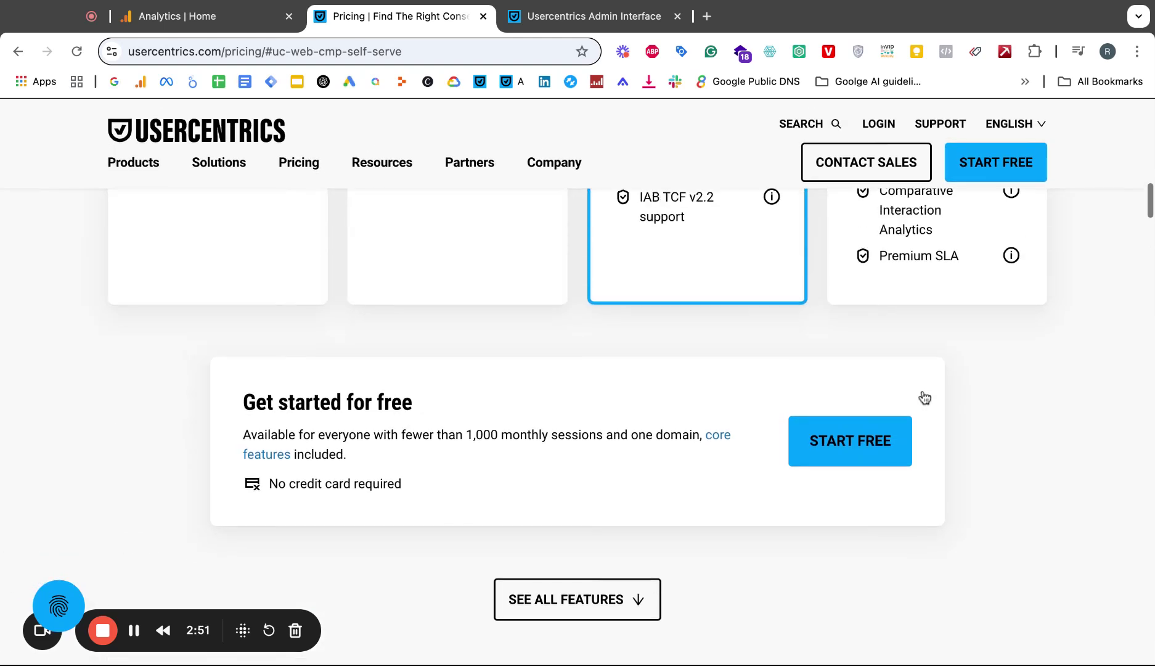
{"action": "triple_click", "coordinate": [217, 386]}
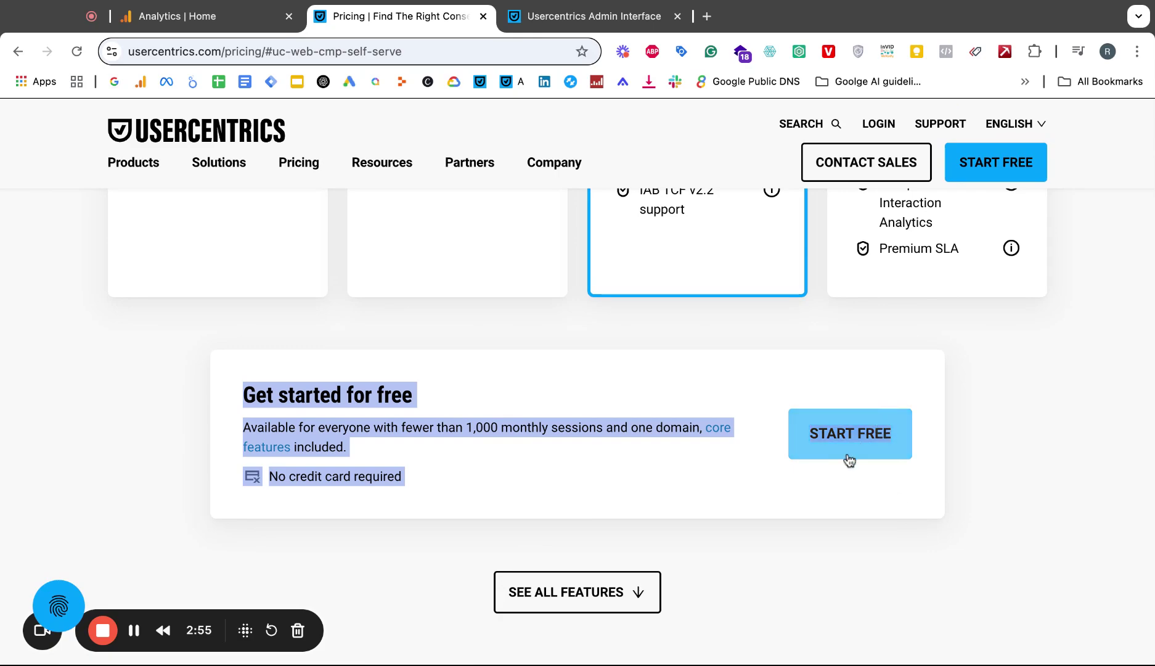
{"action": "left_click", "coordinate": [660, 371]}
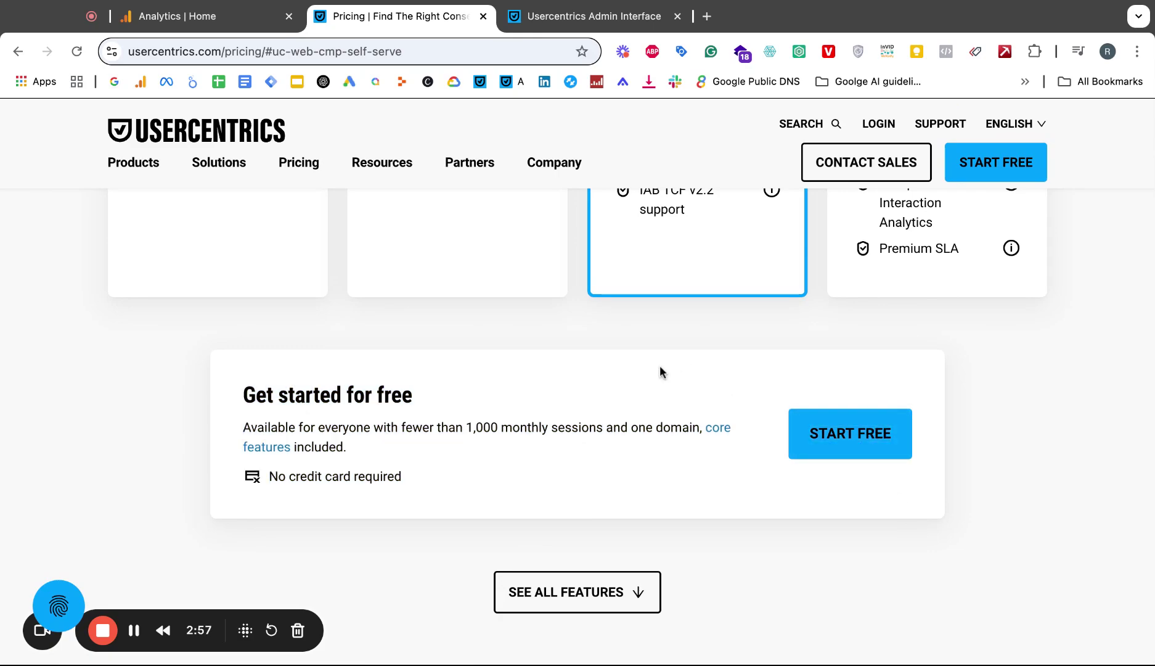
{"action": "scroll", "coordinate": [660, 371], "scroll_direction": "up", "scroll_amount": 8}
{"action": "scroll", "coordinate": [660, 371], "scroll_direction": "up", "scroll_amount": 3}
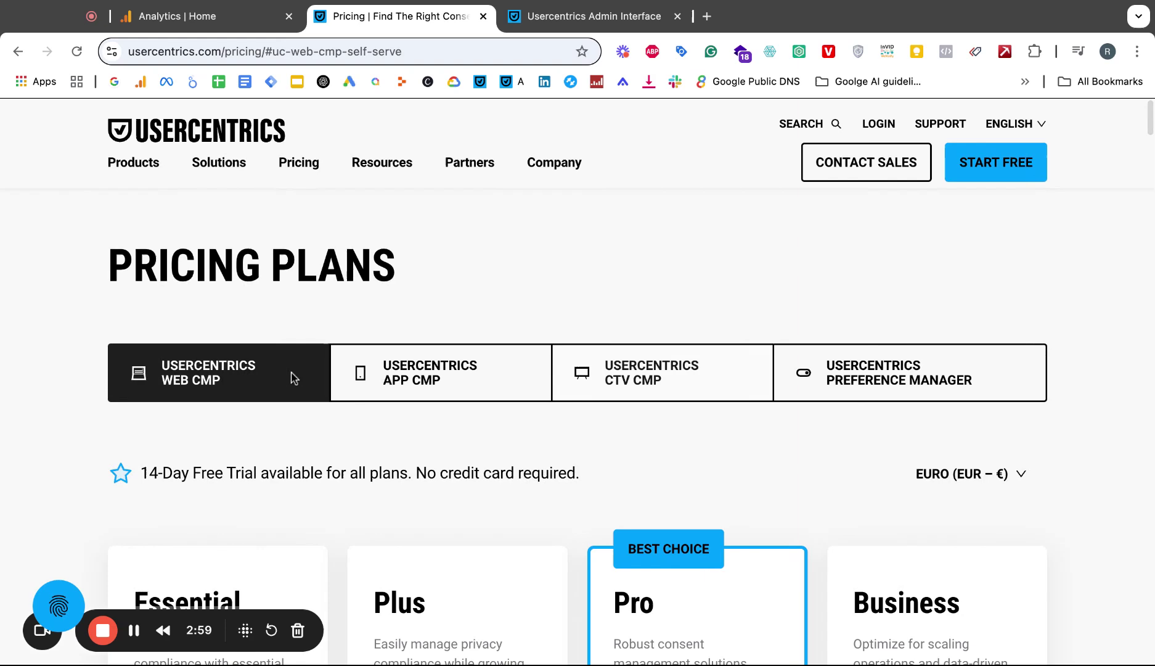
{"action": "left_click", "coordinate": [433, 393]}
{"action": "scroll", "coordinate": [676, 481], "scroll_direction": "down", "scroll_amount": 1}
{"action": "scroll", "coordinate": [676, 481], "scroll_direction": "down", "scroll_amount": 4}
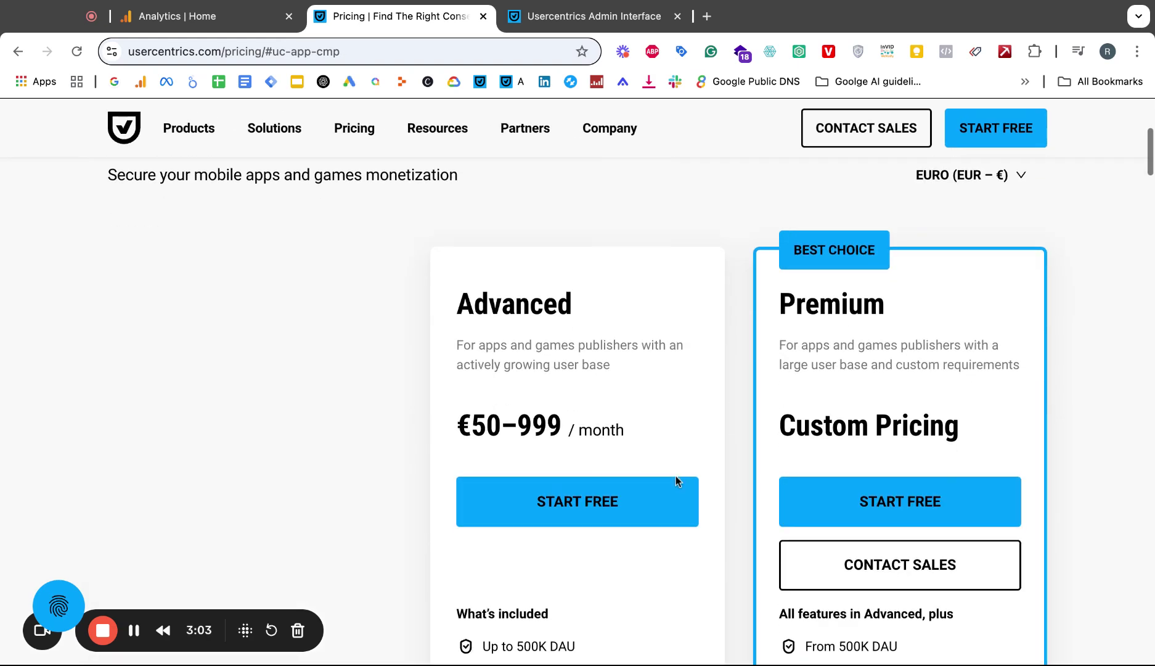
{"action": "triple_click", "coordinate": [782, 346]}
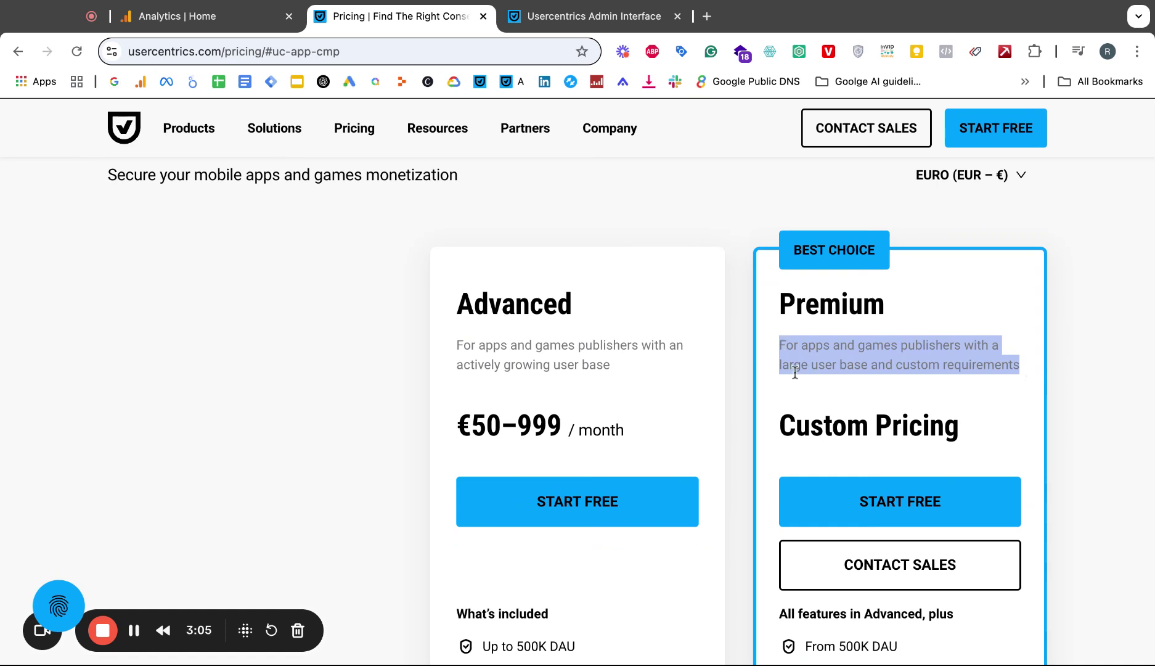
{"action": "left_click", "coordinate": [735, 306]}
{"action": "scroll", "coordinate": [546, 333], "scroll_direction": "up", "scroll_amount": 1}
{"action": "scroll", "coordinate": [496, 364], "scroll_direction": "up", "scroll_amount": 5}
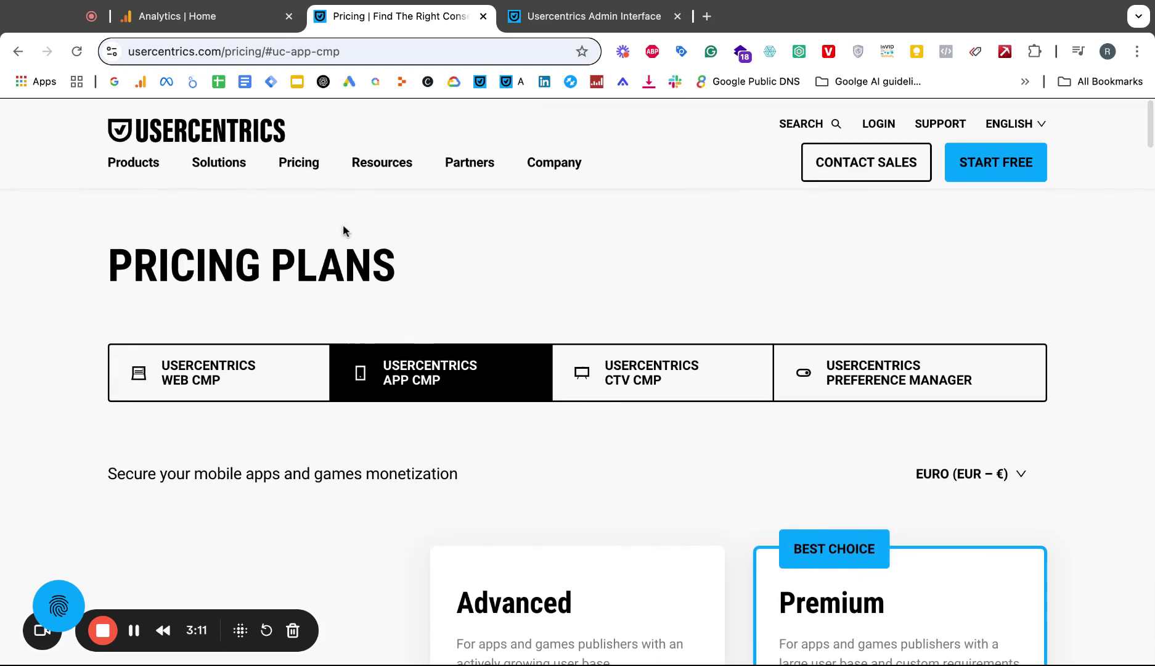
{"action": "left_click", "coordinate": [230, 377]}
{"action": "scroll", "coordinate": [342, 478], "scroll_direction": "down", "scroll_amount": 15}
{"action": "scroll", "coordinate": [343, 478], "scroll_direction": "down", "scroll_amount": 4}
{"action": "scroll", "coordinate": [343, 477], "scroll_direction": "up", "scroll_amount": 3}
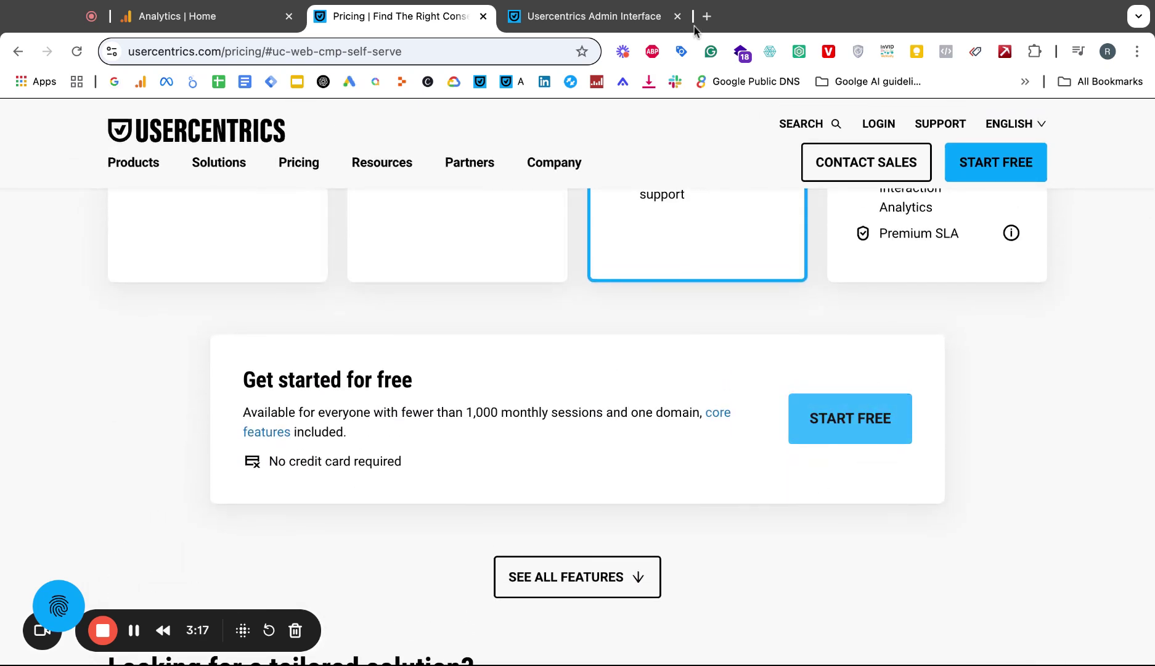
Step: Check the Usercentrics companies list, then return to the pricing tab
{"action": "left_click", "coordinate": [588, 27]}
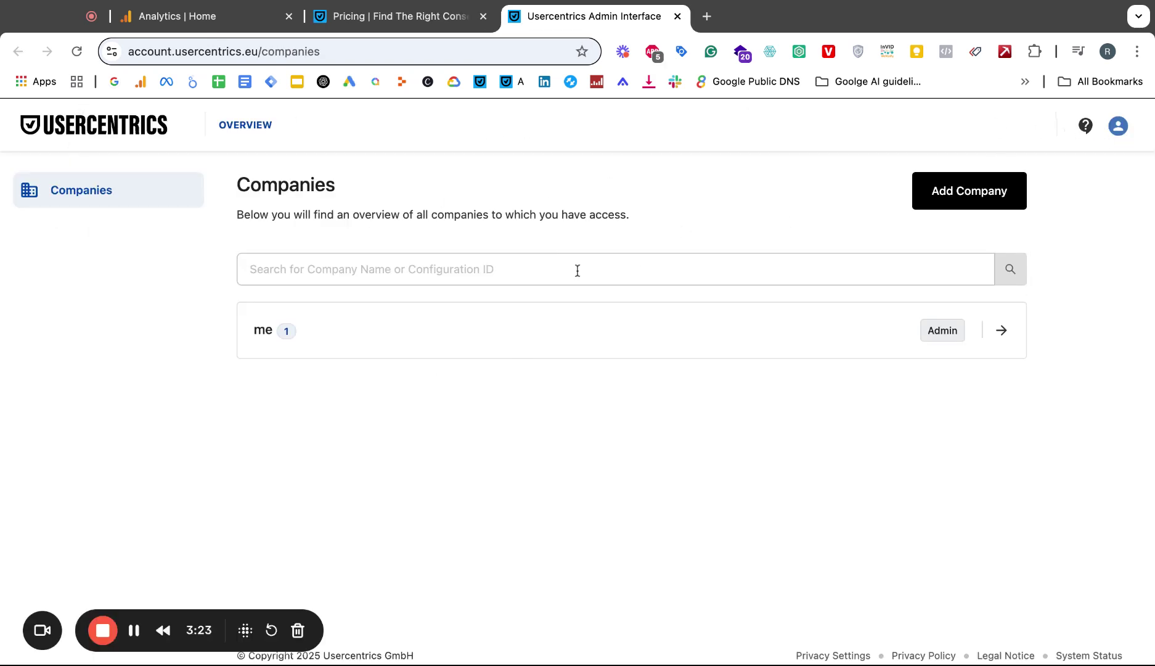
{"action": "left_click", "coordinate": [400, 16]}
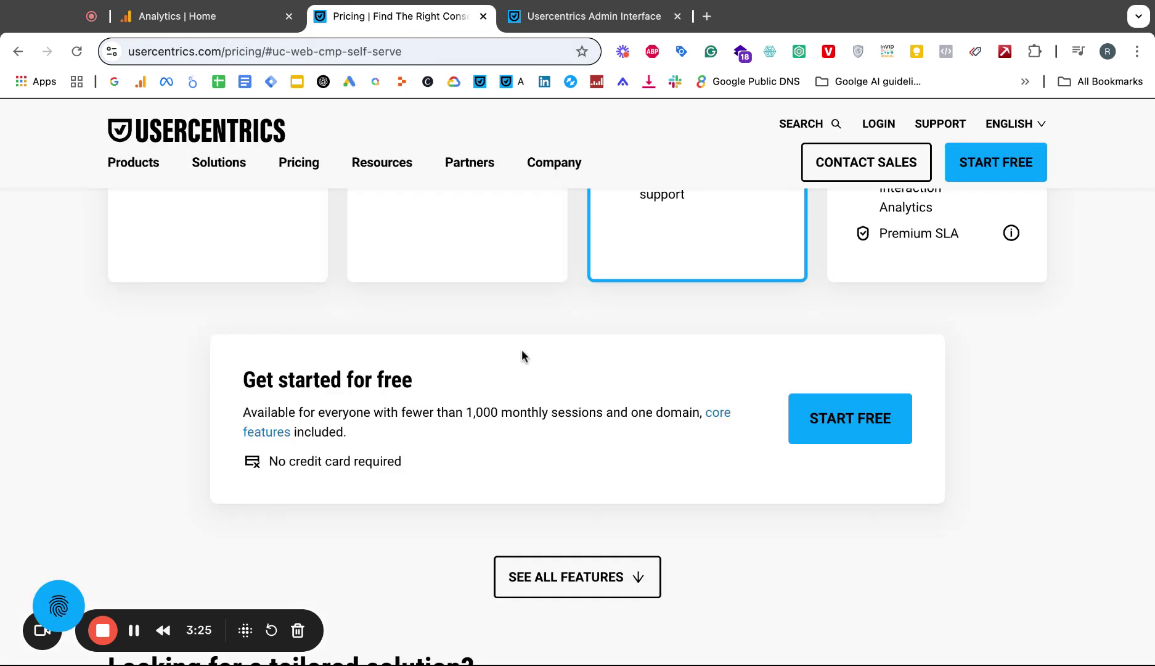
{"action": "scroll", "coordinate": [524, 351], "scroll_direction": "down", "scroll_amount": 3}
{"action": "scroll", "coordinate": [802, 339], "scroll_direction": "up", "scroll_amount": 2}
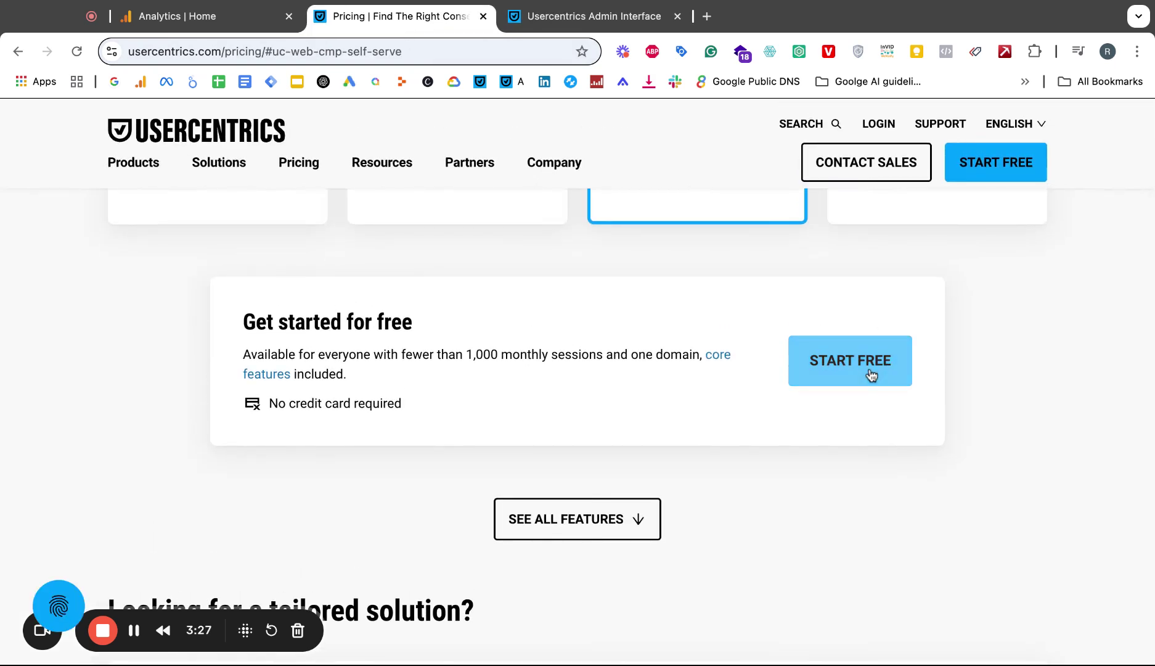
{"action": "scroll", "coordinate": [715, 325], "scroll_direction": "up", "scroll_amount": 5}
{"action": "scroll", "coordinate": [383, 168], "scroll_direction": "up", "scroll_amount": 5}
Step: Replace the address with cookiebot.com and load the Cookiebot homepage
{"action": "left_click", "coordinate": [194, 52]}
{"action": "left_click", "coordinate": [195, 51]}
{"action": "double_click", "coordinate": [194, 51]}
{"action": "type", "text": "cookiebot"}
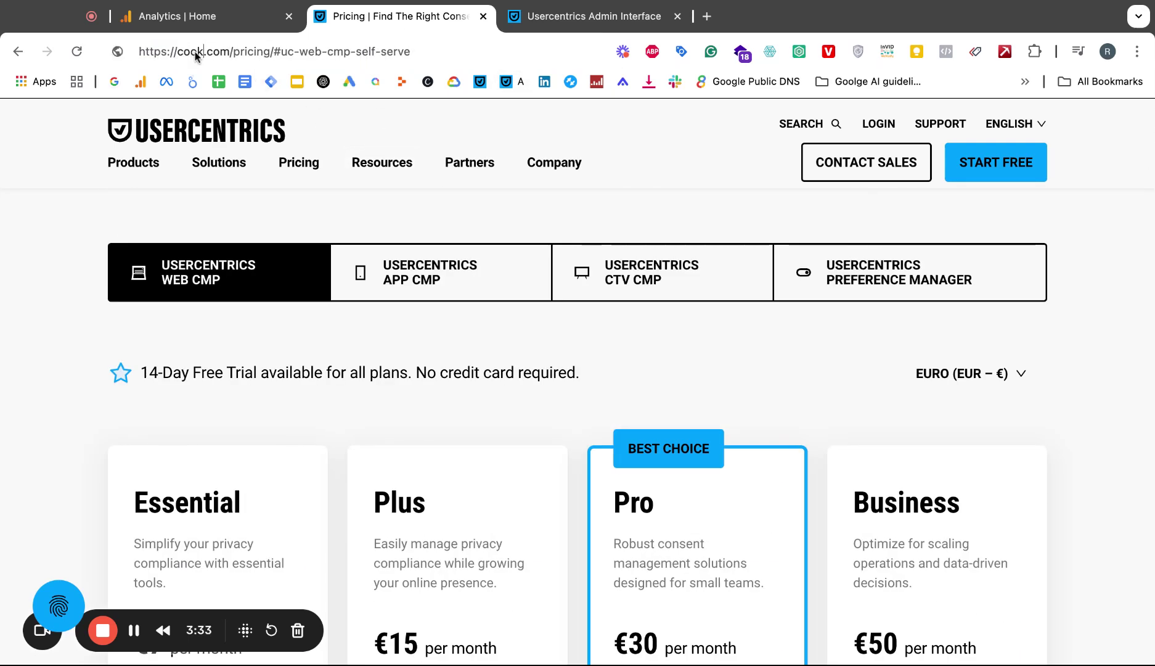
{"action": "key", "text": "shift+End"}
{"action": "key", "text": "Delete"}
{"action": "key", "text": "Return"}
{"action": "mouse_move", "coordinate": [529, 255]}
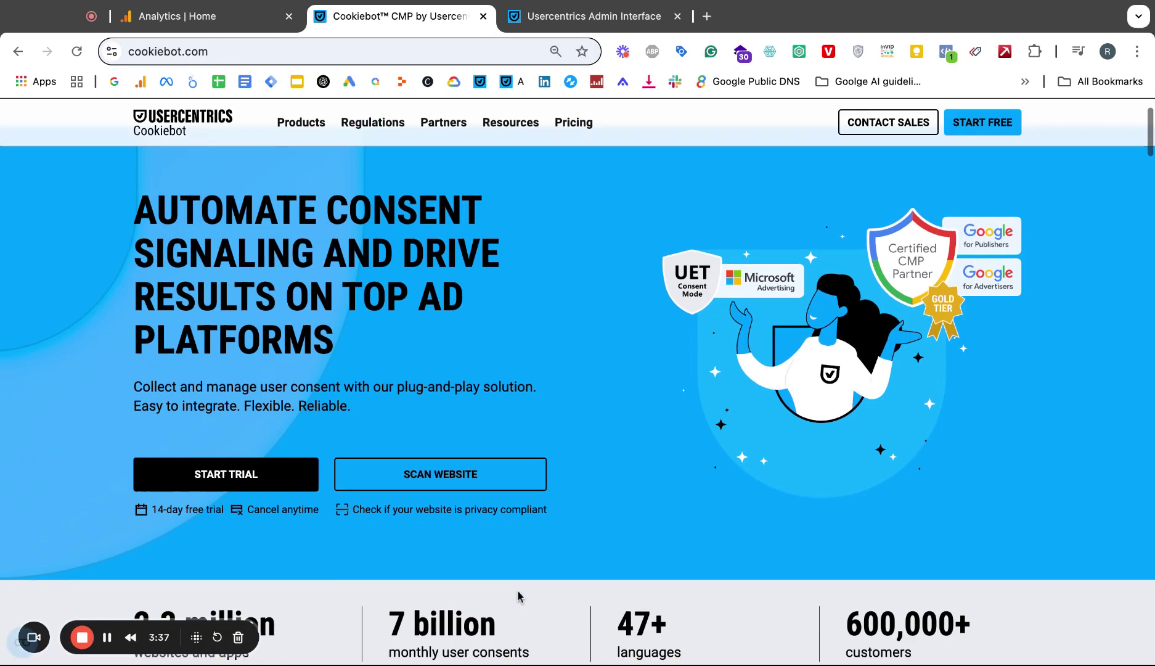
{"action": "scroll", "coordinate": [433, 487], "scroll_direction": "down", "scroll_amount": 4}
{"action": "scroll", "coordinate": [524, 449], "scroll_direction": "down", "scroll_amount": 10}
Step: Open the Cookiebot Pricing page from the top navigation
{"action": "scroll", "coordinate": [525, 454], "scroll_direction": "up", "scroll_amount": 12}
{"action": "scroll", "coordinate": [525, 454], "scroll_direction": "up", "scroll_amount": 5}
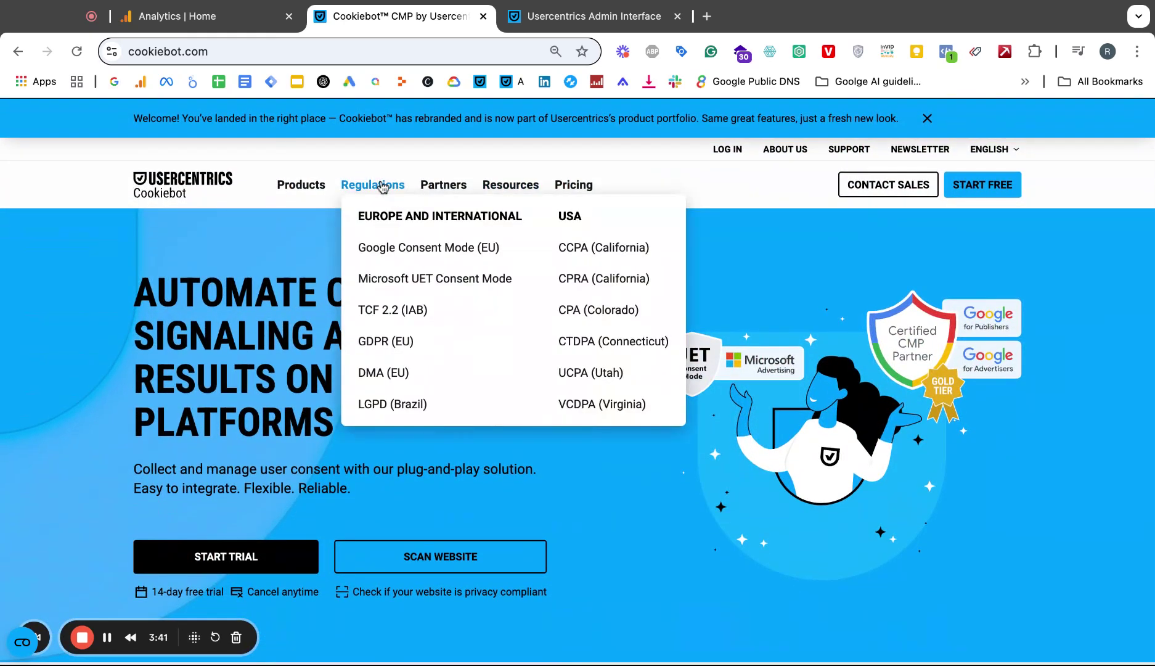
{"action": "left_click_drag", "start_coordinate": [383, 185], "coordinate": [572, 188]}
{"action": "left_click", "coordinate": [572, 188]}
Step: Review 'Compare our plans' and choose START FREE under the Free plan
{"action": "scroll", "coordinate": [721, 487], "scroll_direction": "down", "scroll_amount": 10}
{"action": "scroll", "coordinate": [722, 487], "scroll_direction": "down", "scroll_amount": 10}
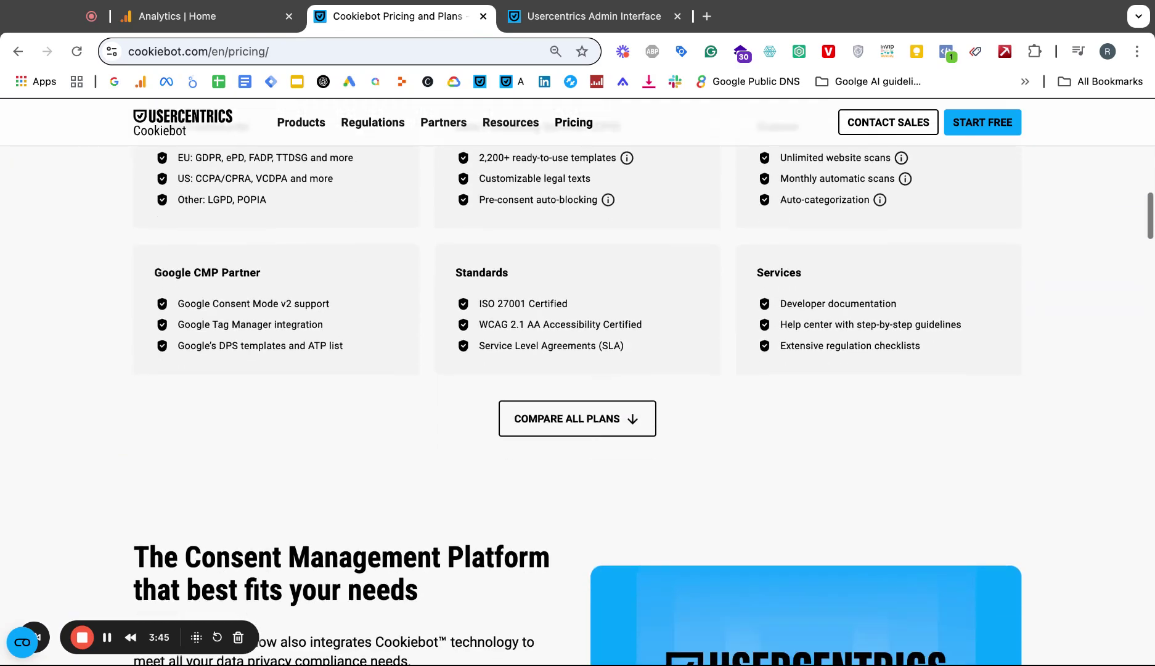
{"action": "scroll", "coordinate": [722, 487], "scroll_direction": "up", "scroll_amount": 15}
{"action": "scroll", "coordinate": [577, 383], "scroll_direction": "down", "scroll_amount": 15}
{"action": "scroll", "coordinate": [389, 364], "scroll_direction": "up", "scroll_amount": 10}
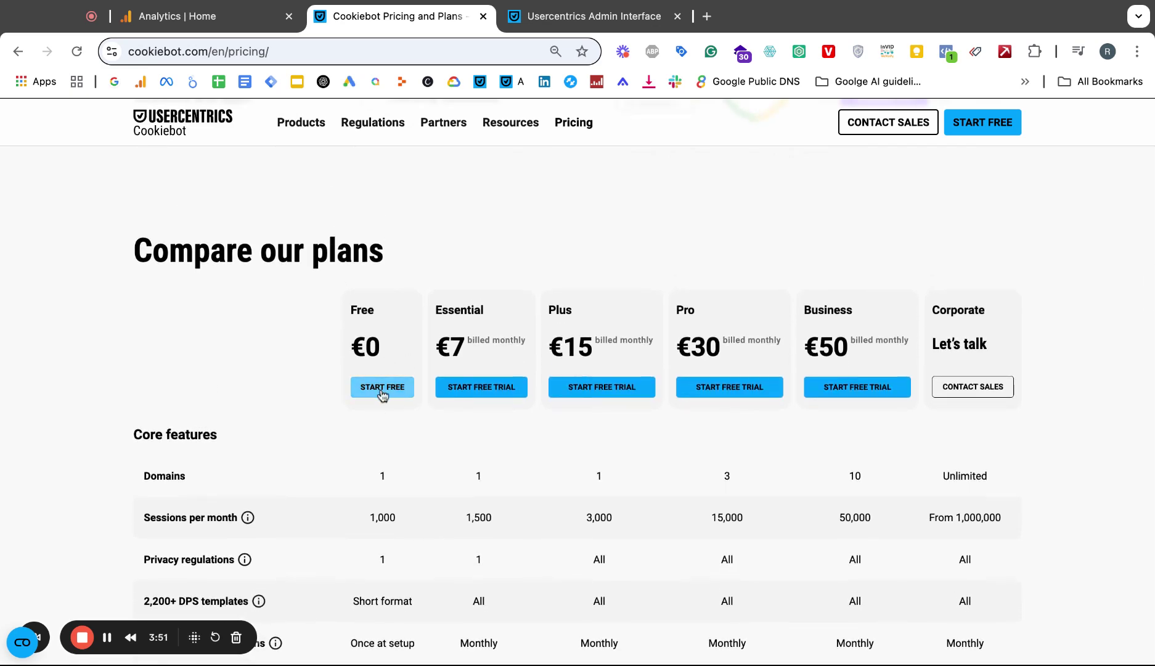
{"action": "scroll", "coordinate": [385, 399], "scroll_direction": "down", "scroll_amount": 20}
{"action": "scroll", "coordinate": [385, 399], "scroll_direction": "down", "scroll_amount": 5}
{"action": "scroll", "coordinate": [385, 399], "scroll_direction": "up", "scroll_amount": 15}
{"action": "scroll", "coordinate": [576, 395], "scroll_direction": "up", "scroll_amount": 12}
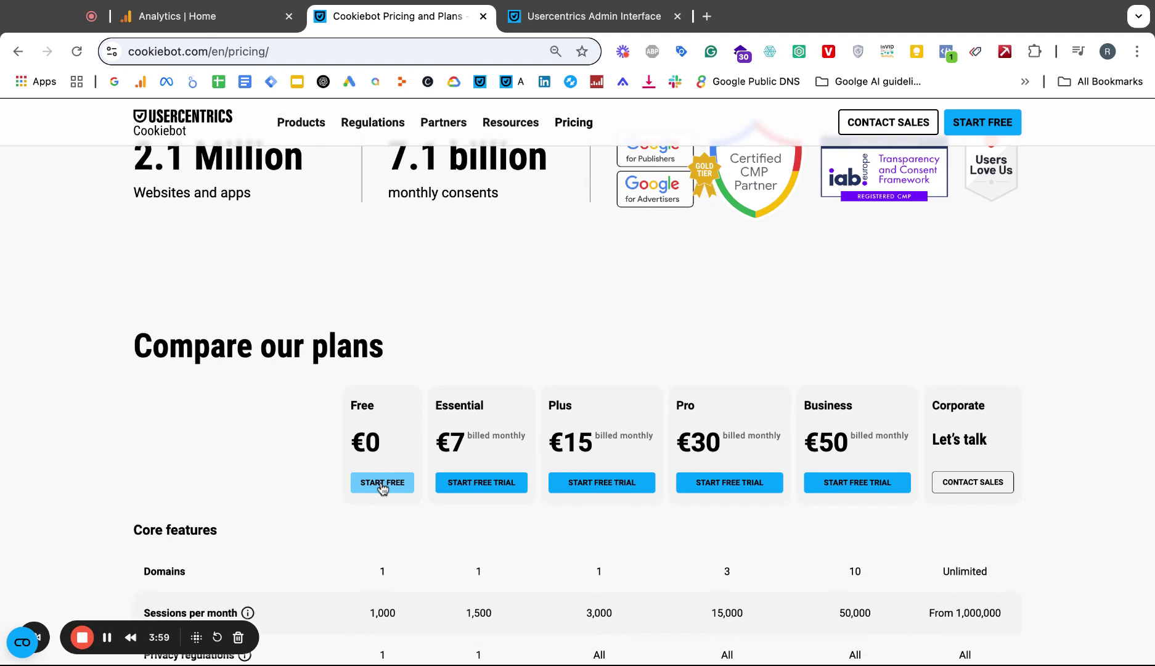
{"action": "left_click", "coordinate": [383, 482]}
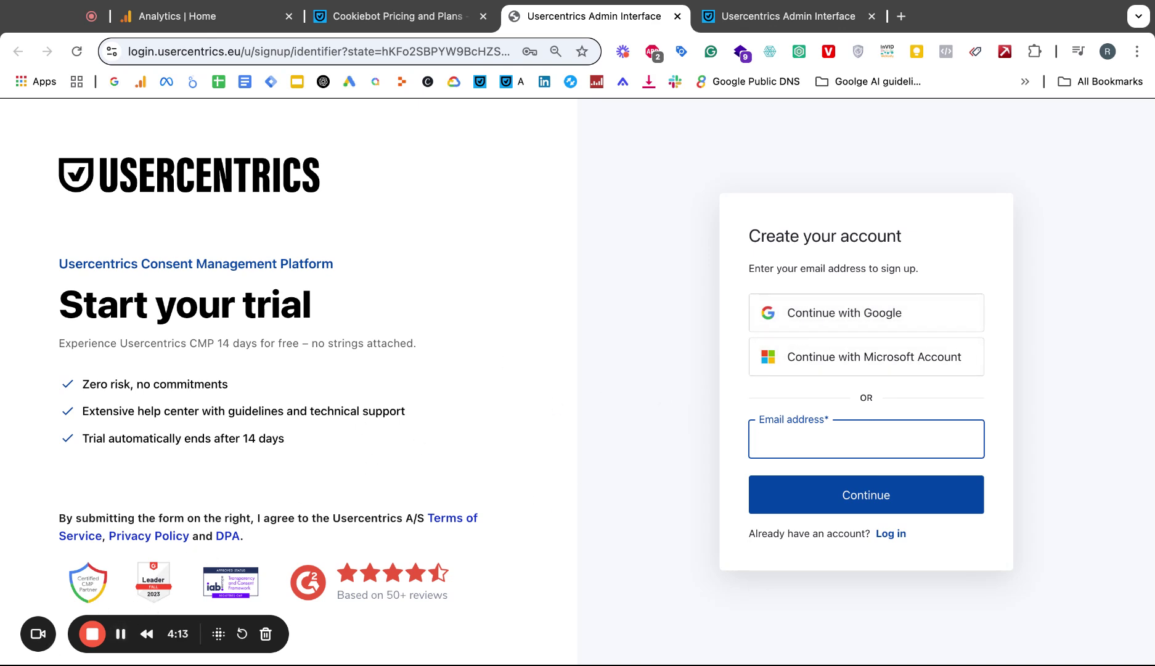
Step: Open the 'me' company's configuration, select its Advanced Web label, and view Service Settings
{"action": "left_click", "coordinate": [121, 633]}
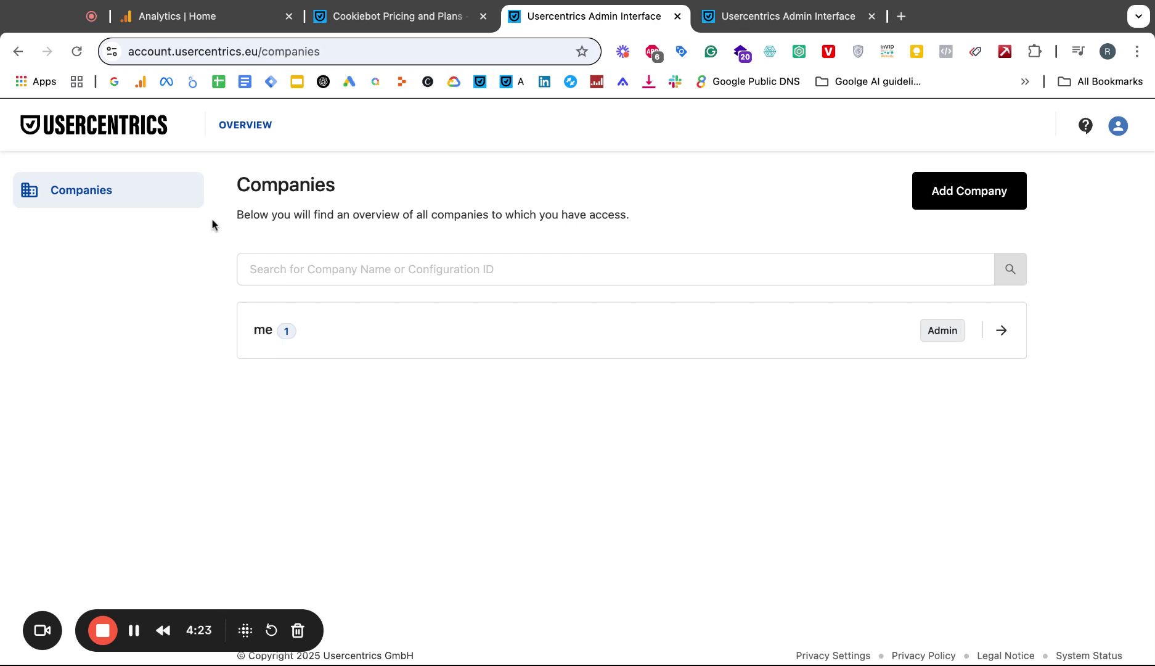
{"action": "left_click", "coordinate": [301, 330]}
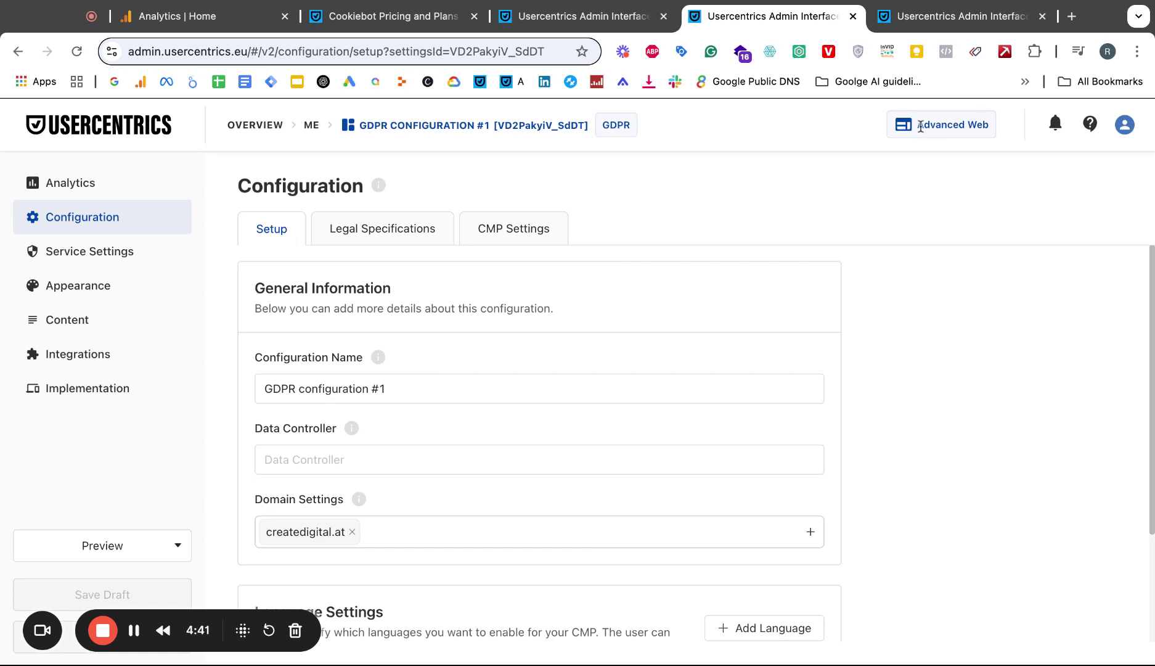
{"action": "triple_click", "coordinate": [921, 126]}
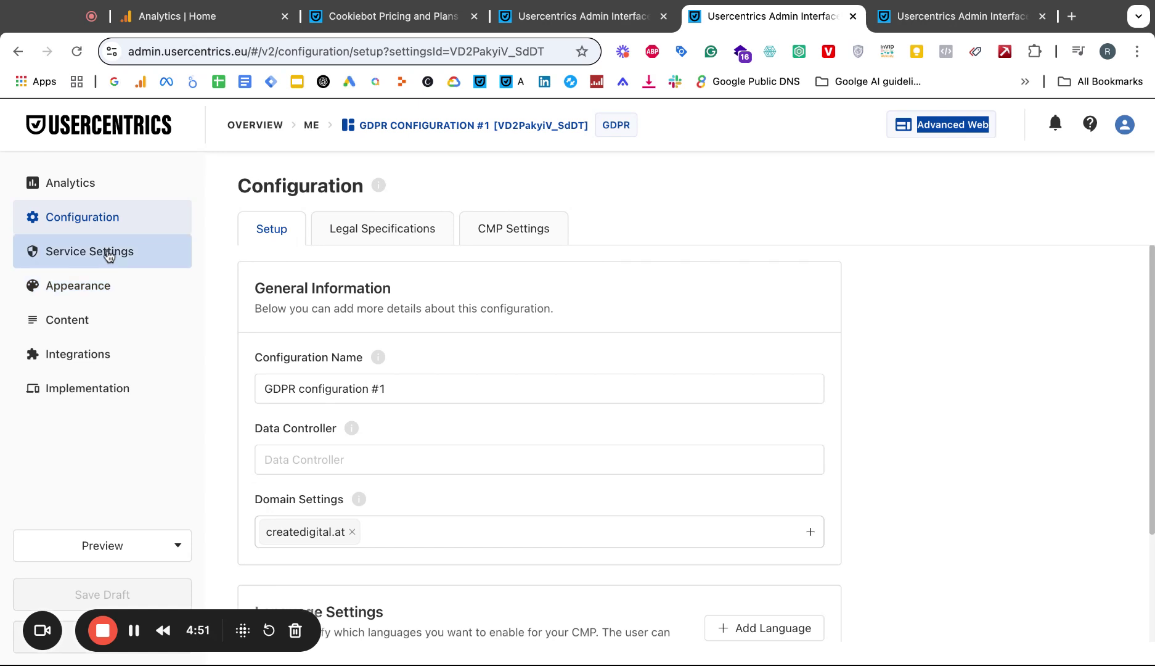
{"action": "left_click", "coordinate": [108, 253]}
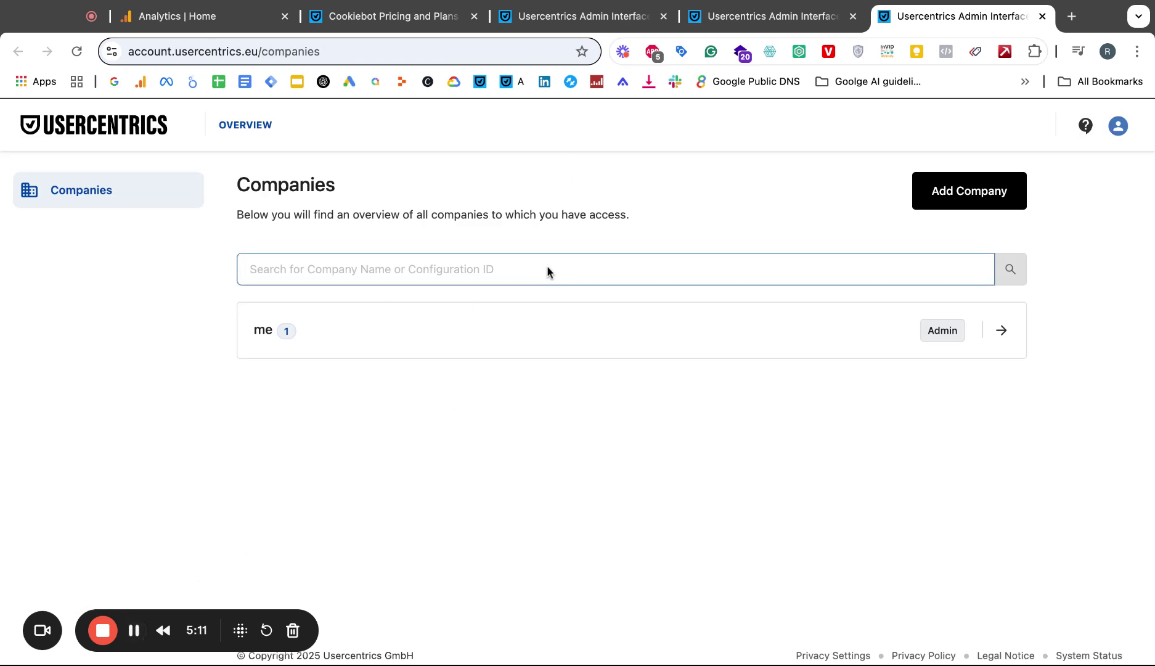
Step: Open account and billing details and select the Advanced Web subscription name
{"action": "left_click", "coordinate": [1119, 130]}
{"action": "left_click", "coordinate": [697, 244]}
{"action": "left_click", "coordinate": [1115, 132]}
{"action": "left_click", "coordinate": [937, 269]}
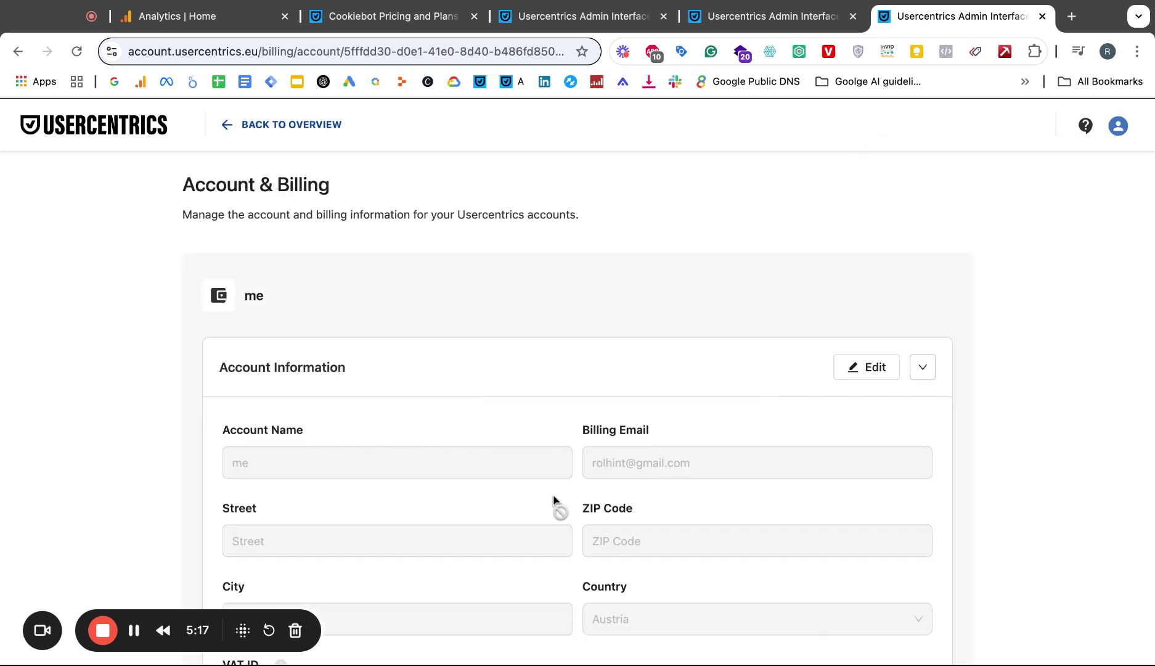
{"action": "scroll", "coordinate": [554, 502], "scroll_direction": "down", "scroll_amount": 6}
{"action": "scroll", "coordinate": [554, 502], "scroll_direction": "down", "scroll_amount": 4}
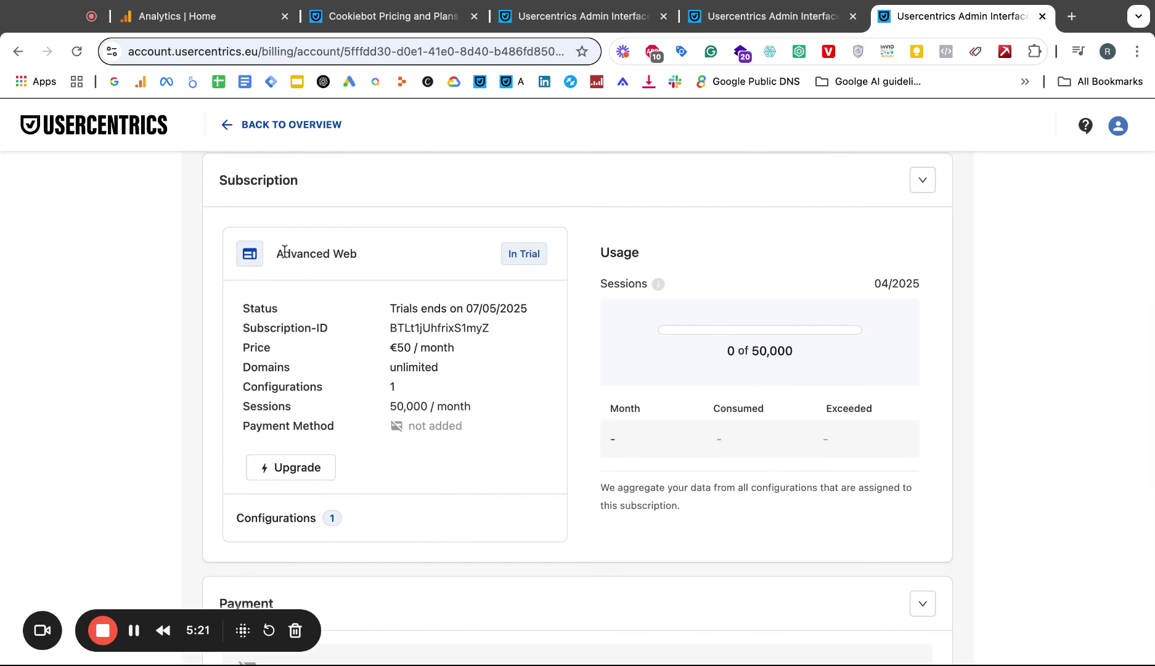
{"action": "triple_click", "coordinate": [278, 254]}
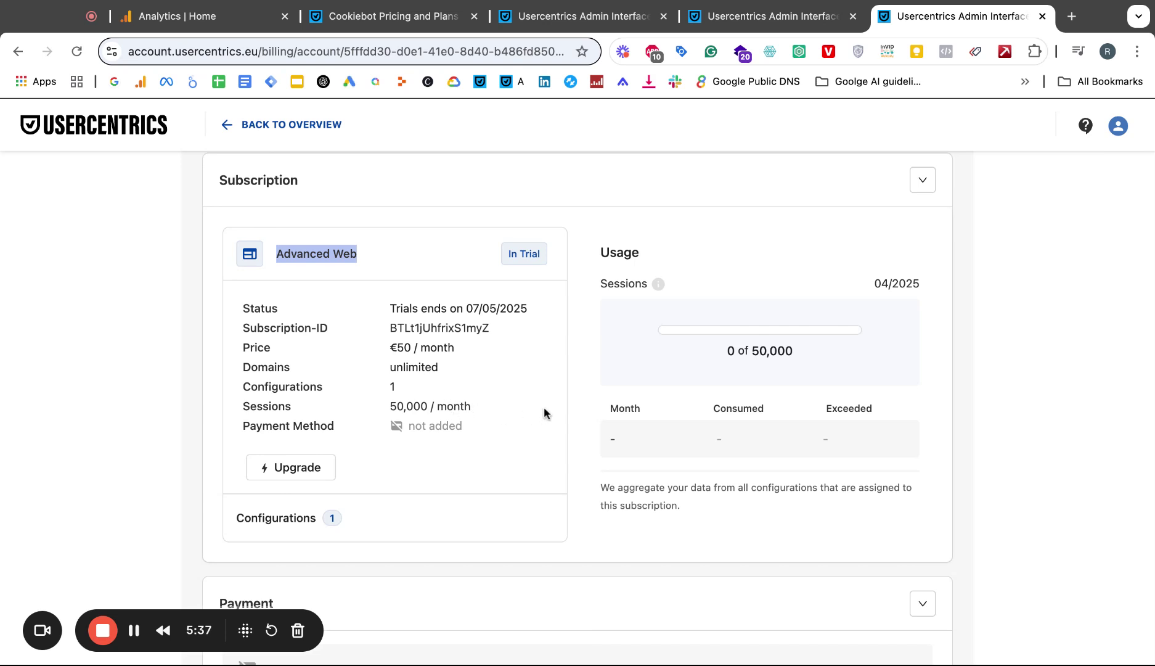
Step: On the Cookiebot pricing tab, mark the Business plan's 50,000 sessions and €50 price
{"action": "left_click", "coordinate": [402, 23]}
{"action": "scroll", "coordinate": [734, 373], "scroll_direction": "down", "scroll_amount": 4}
{"action": "double_click", "coordinate": [836, 359]}
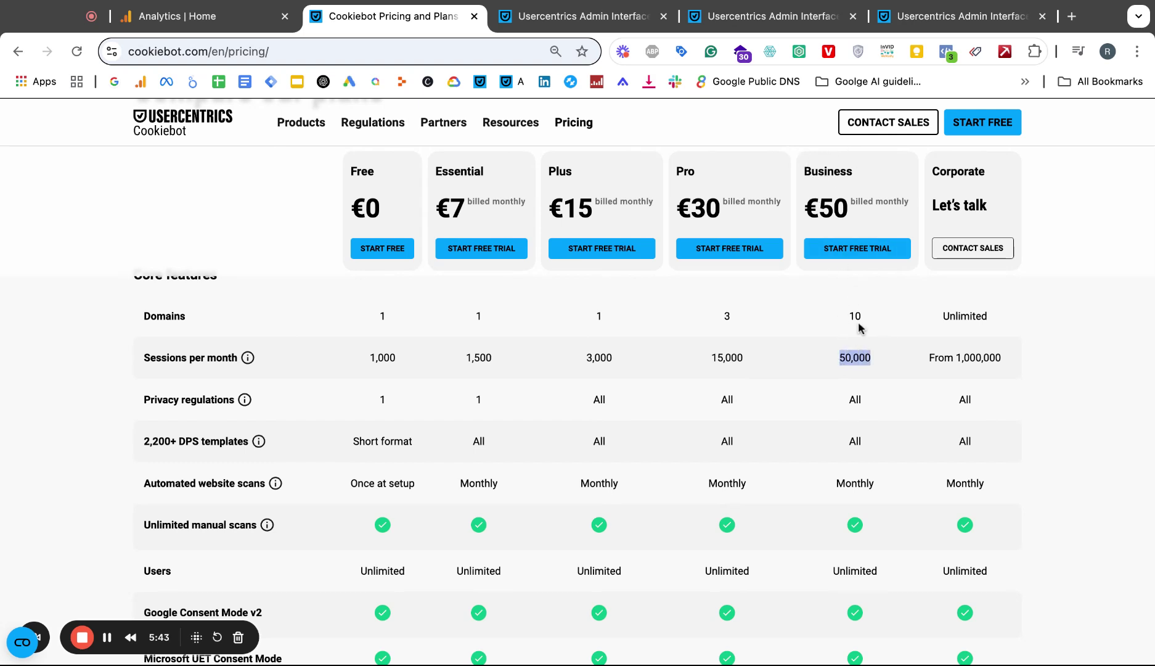
{"action": "scroll", "coordinate": [859, 333], "scroll_direction": "up", "scroll_amount": 2}
{"action": "double_click", "coordinate": [809, 246]}
{"action": "scroll", "coordinate": [862, 479], "scroll_direction": "down", "scroll_amount": 1}
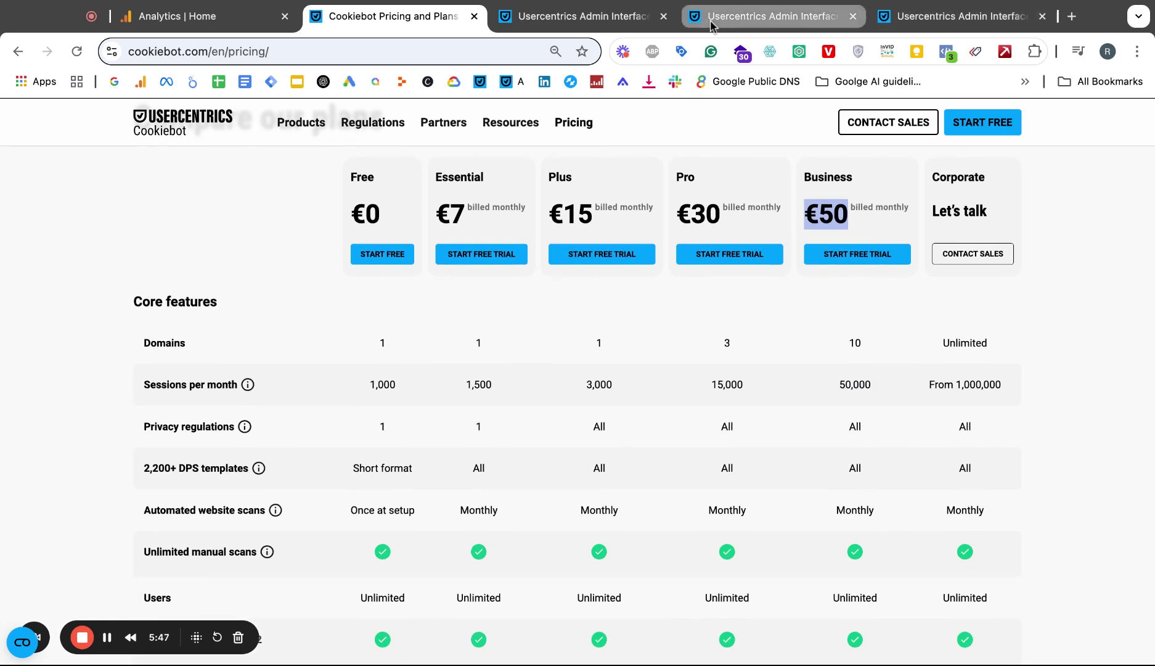
Step: Start the trial upgrade, close the account information form, and go to the Configurations tab
{"action": "left_click", "coordinate": [953, 16]}
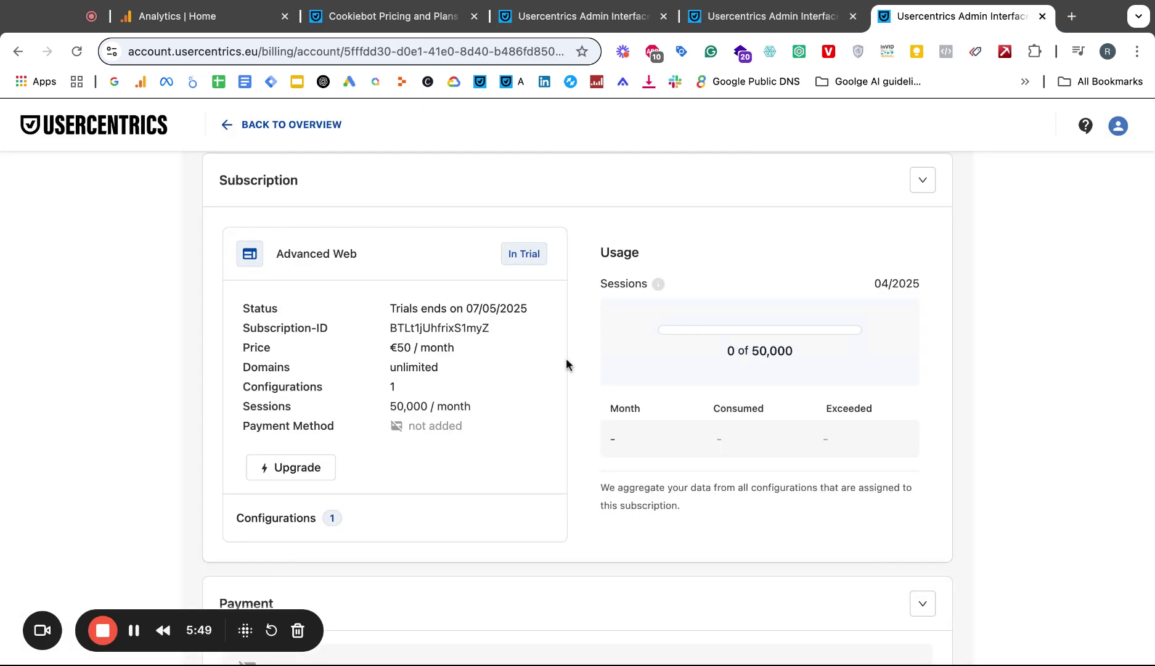
{"action": "left_click", "coordinate": [288, 468]}
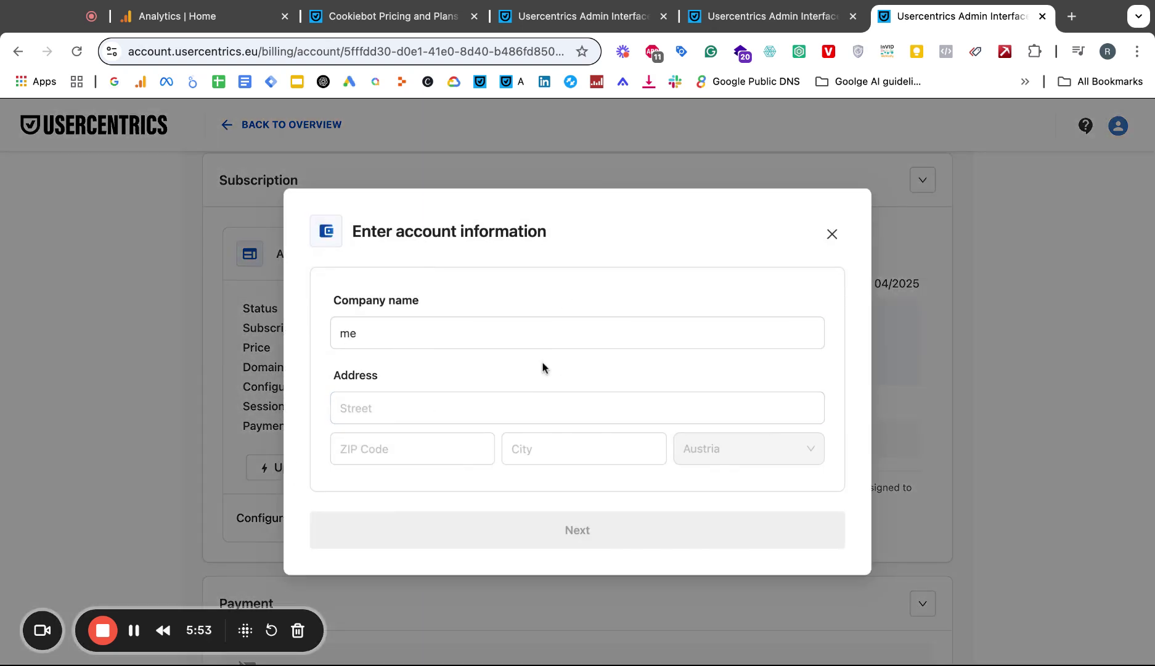
{"action": "left_click", "coordinate": [833, 236]}
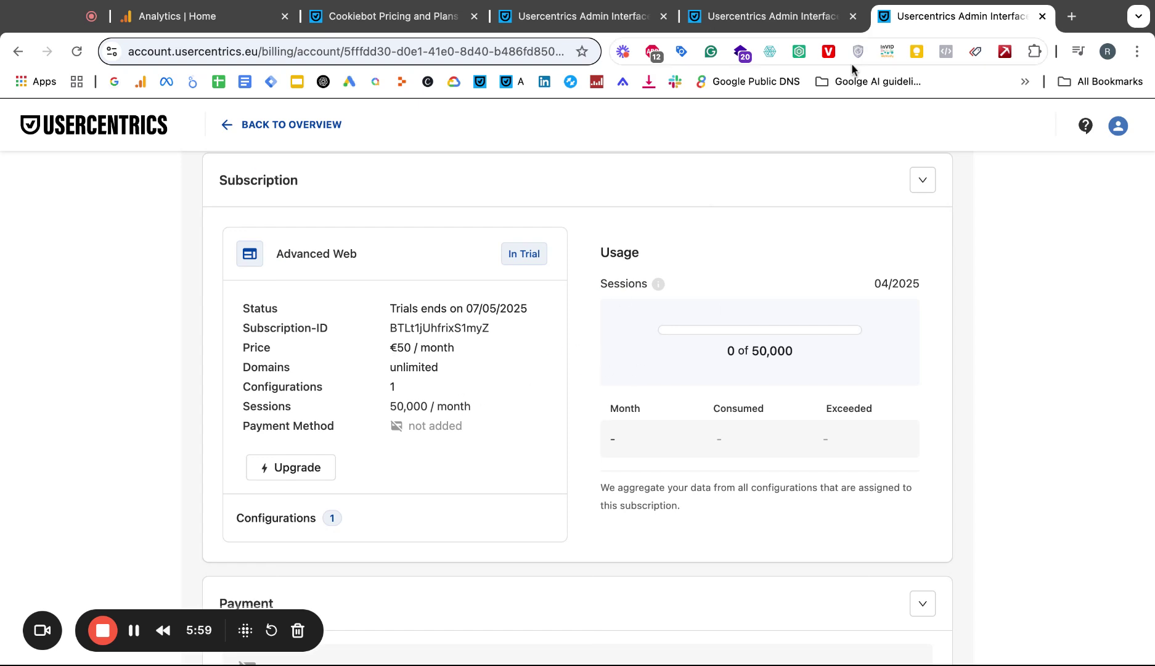
{"action": "left_click", "coordinate": [612, 16]}
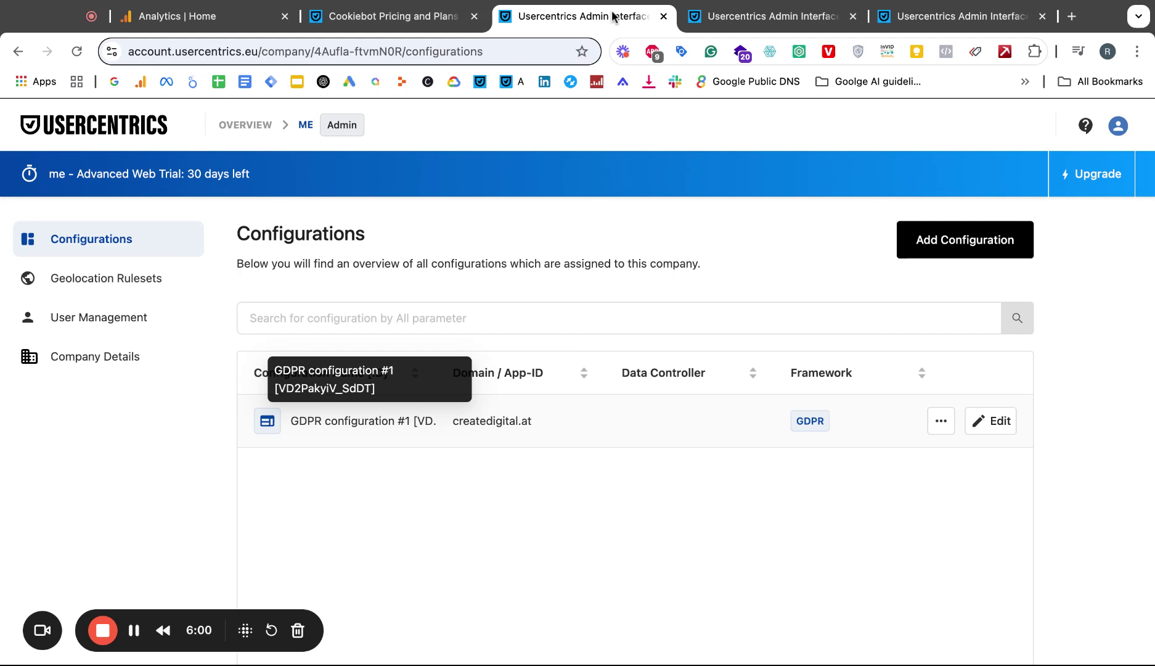
Step: Look over the DPS scanner, Cookiebot pricing comparison and subscription billing tabs
{"action": "left_click", "coordinate": [749, 15]}
{"action": "left_click", "coordinate": [382, 17]}
{"action": "scroll", "coordinate": [844, 542], "scroll_direction": "down", "scroll_amount": 3}
{"action": "scroll", "coordinate": [843, 541], "scroll_direction": "up", "scroll_amount": 5}
{"action": "scroll", "coordinate": [843, 541], "scroll_direction": "down", "scroll_amount": 4}
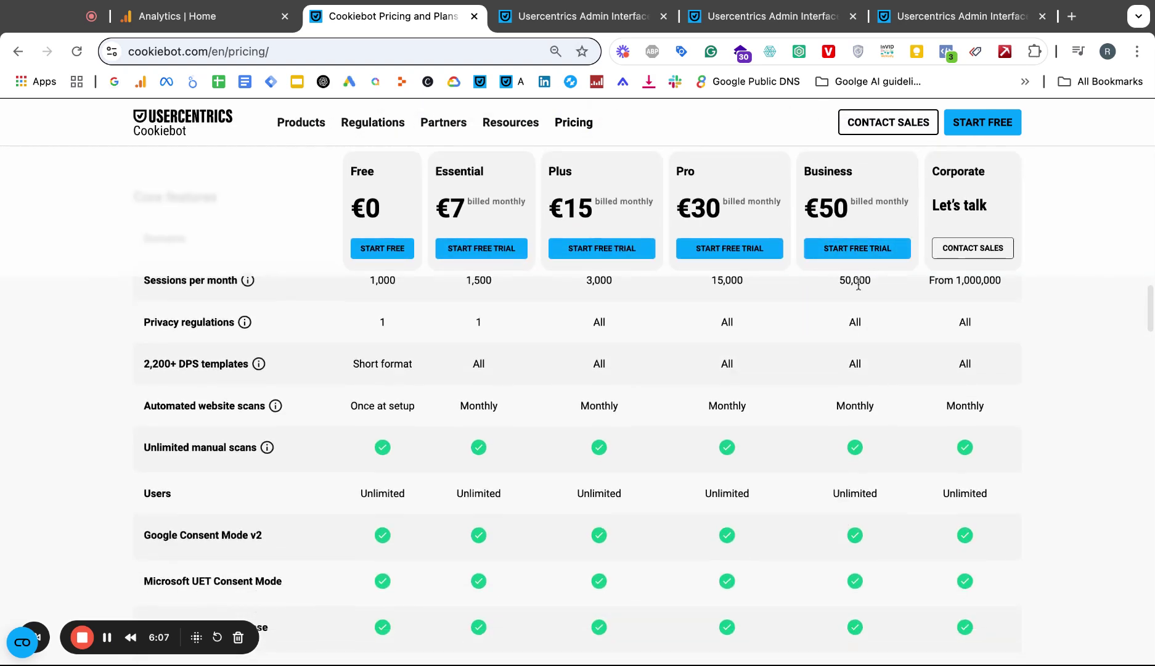
{"action": "scroll", "coordinate": [843, 541], "scroll_direction": "up", "scroll_amount": 2}
{"action": "left_click", "coordinate": [902, 20]}
{"action": "scroll", "coordinate": [639, 502], "scroll_direction": "up", "scroll_amount": 10}
Step: Browse the companies overview, configurations, User Management and Company Details, then return to configurations
{"action": "left_click", "coordinate": [228, 127]}
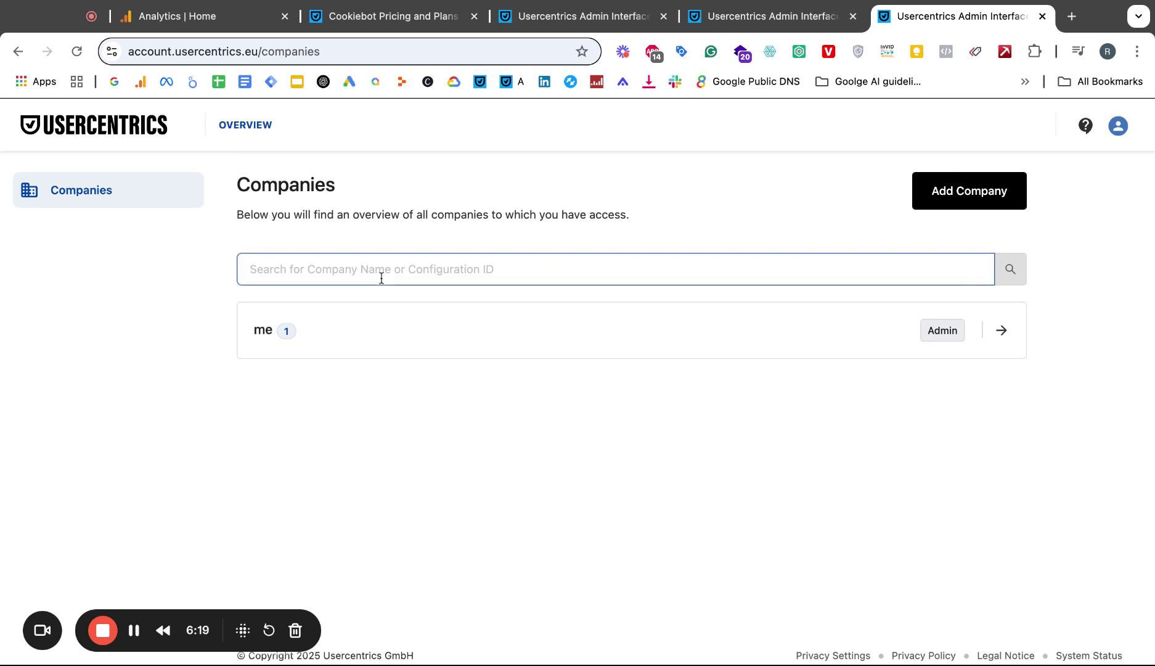
{"action": "left_click", "coordinate": [293, 337]}
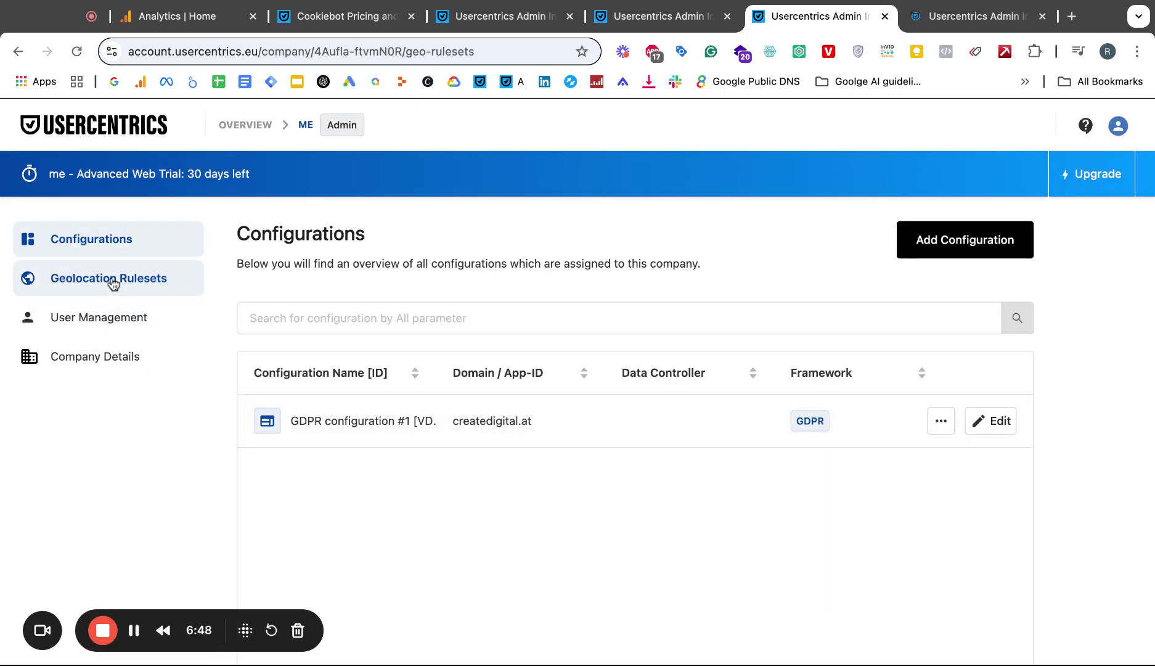
{"action": "left_click", "coordinate": [96, 318]}
{"action": "left_click", "coordinate": [91, 365]}
{"action": "scroll", "coordinate": [800, 420], "scroll_direction": "down", "scroll_amount": 1}
{"action": "scroll", "coordinate": [800, 419], "scroll_direction": "up", "scroll_amount": 1}
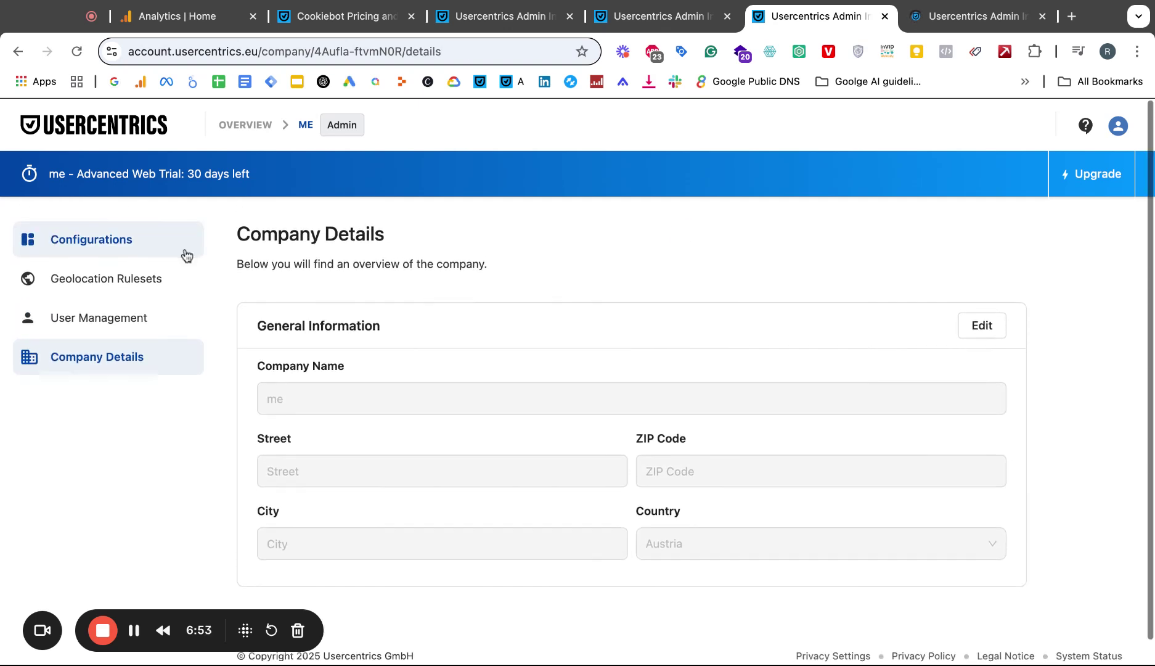
{"action": "left_click", "coordinate": [103, 254]}
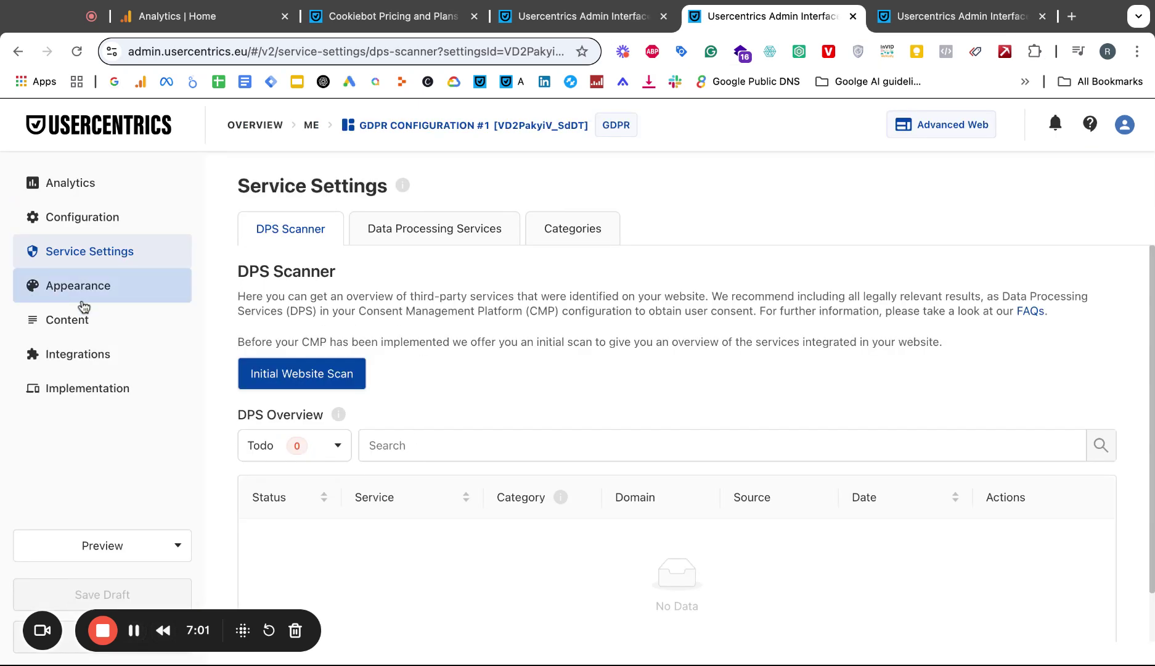
Step: Visit the Analytics, Setup, Service Settings, Appearance, Content and Integrations sections
{"action": "left_click", "coordinate": [95, 185]}
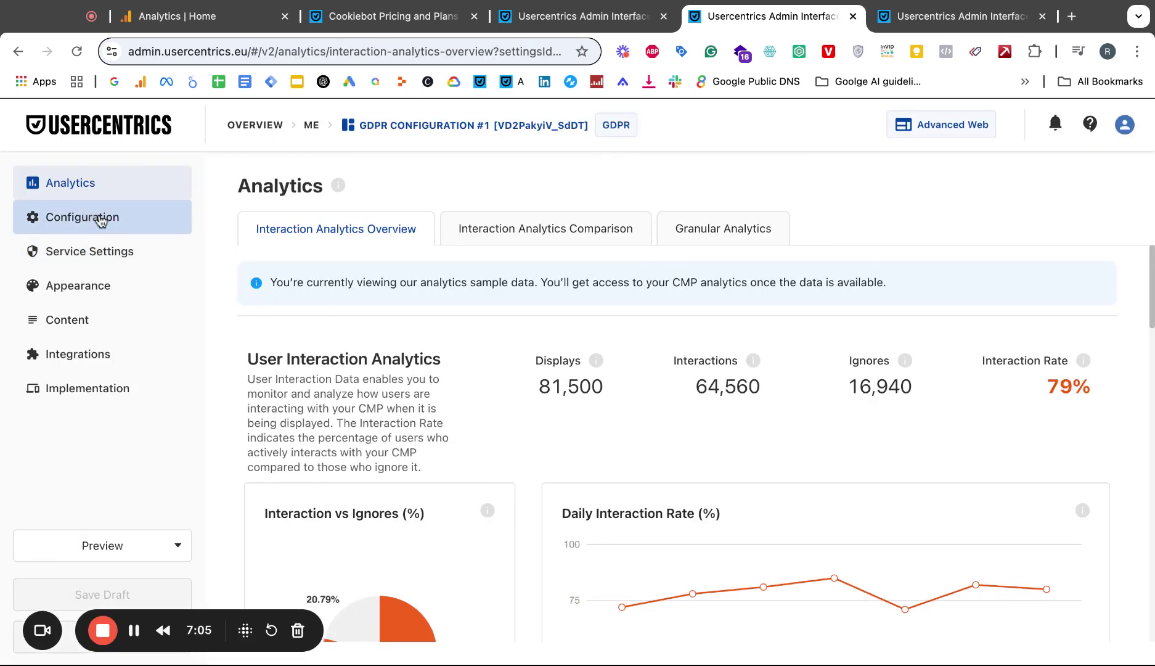
{"action": "left_click", "coordinate": [101, 221]}
{"action": "left_click", "coordinate": [96, 260]}
{"action": "left_click", "coordinate": [77, 289]}
{"action": "left_click", "coordinate": [78, 321]}
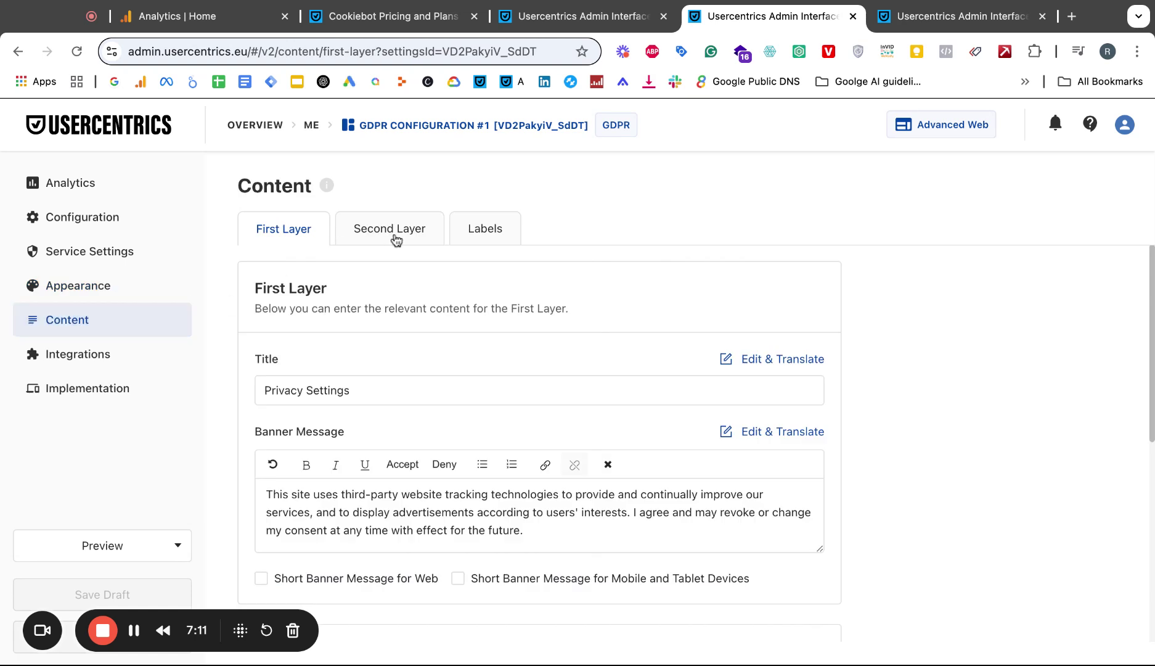
{"action": "left_click", "coordinate": [79, 353]}
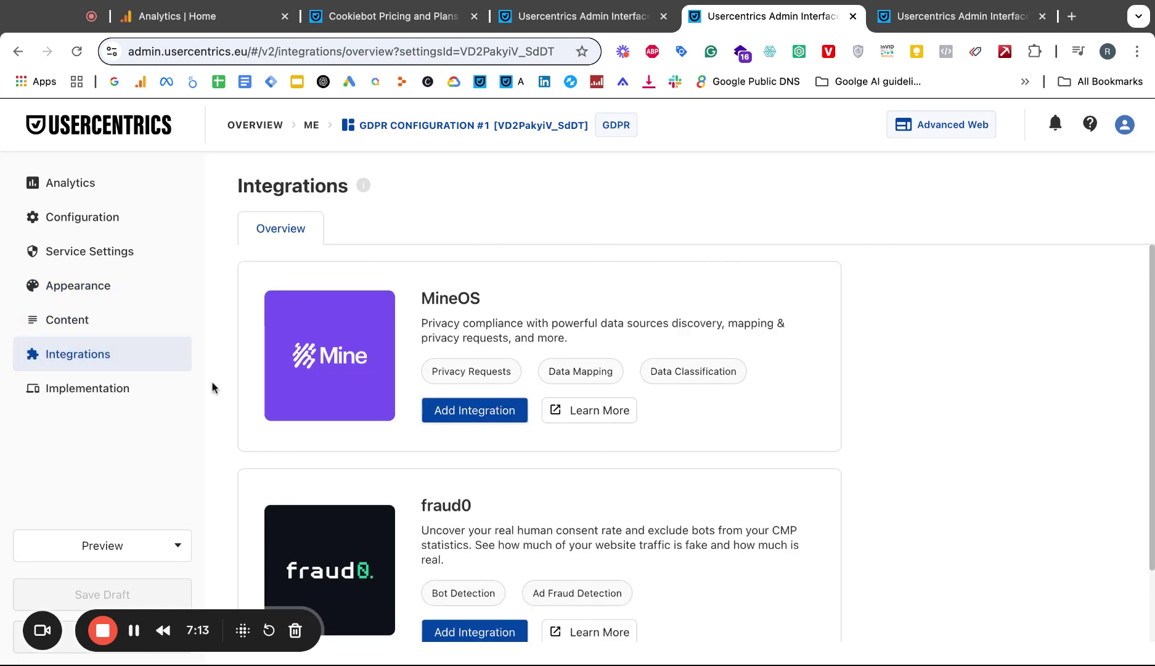
{"action": "scroll", "coordinate": [578, 454], "scroll_direction": "down", "scroll_amount": 3}
{"action": "scroll", "coordinate": [283, 482], "scroll_direction": "up", "scroll_amount": 3}
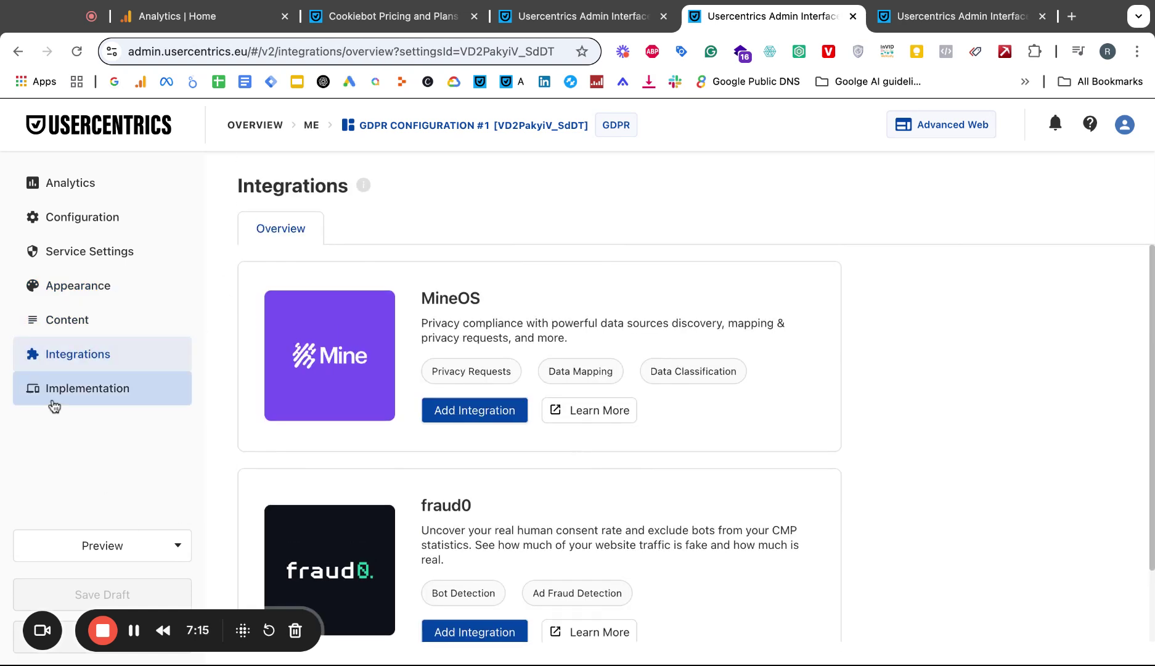
Step: Expand Google Tag Manager / Data layer under Implementation, then return to Analytics
{"action": "left_click", "coordinate": [102, 389]}
{"action": "left_click", "coordinate": [416, 228]}
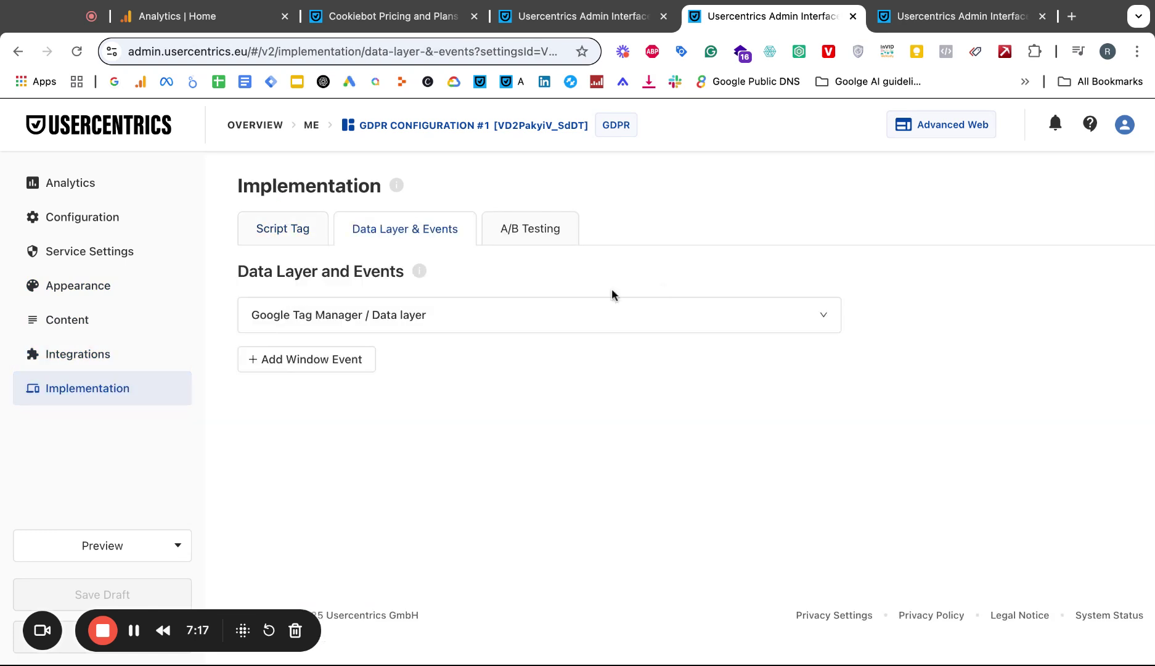
{"action": "left_click", "coordinate": [546, 318]}
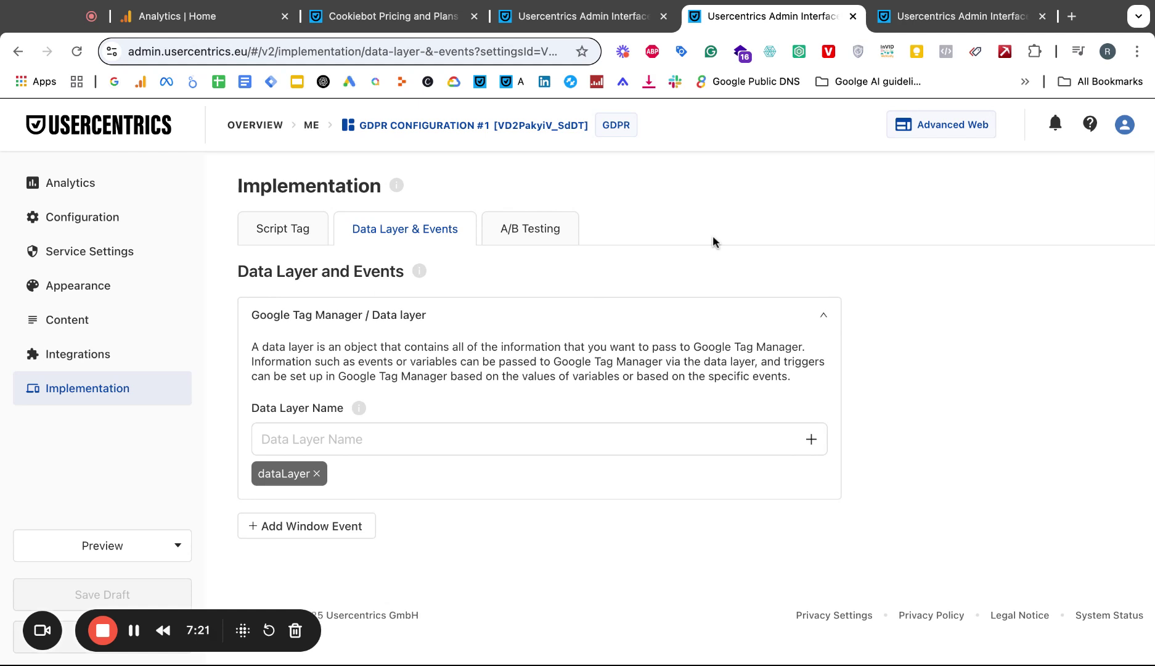
{"action": "left_click", "coordinate": [72, 181]}
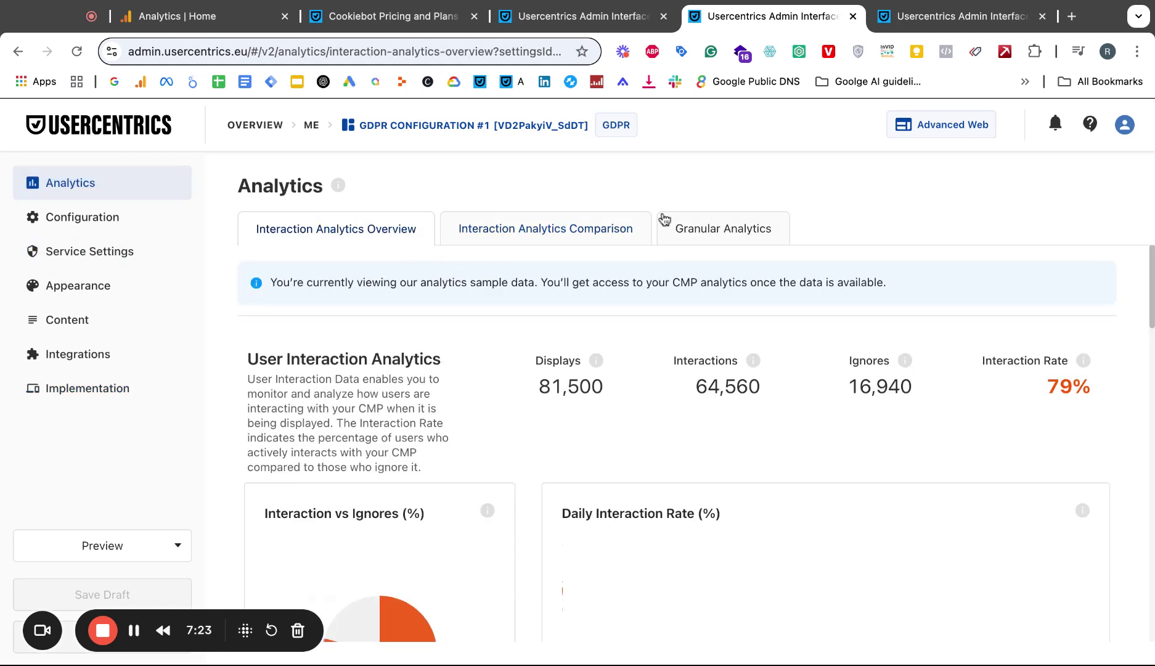
{"action": "left_click", "coordinate": [288, 54]}
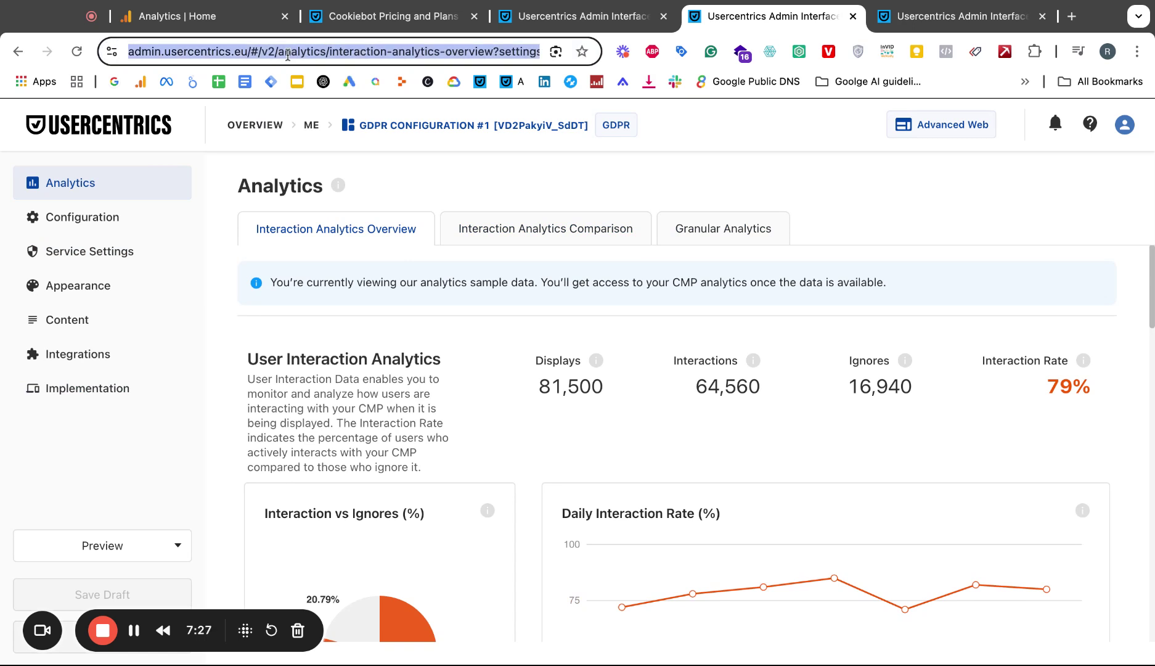
Step: Load admin.cookiebot.com and dismiss the dashboard welcome panel
{"action": "type", "text": "admin.cook"}
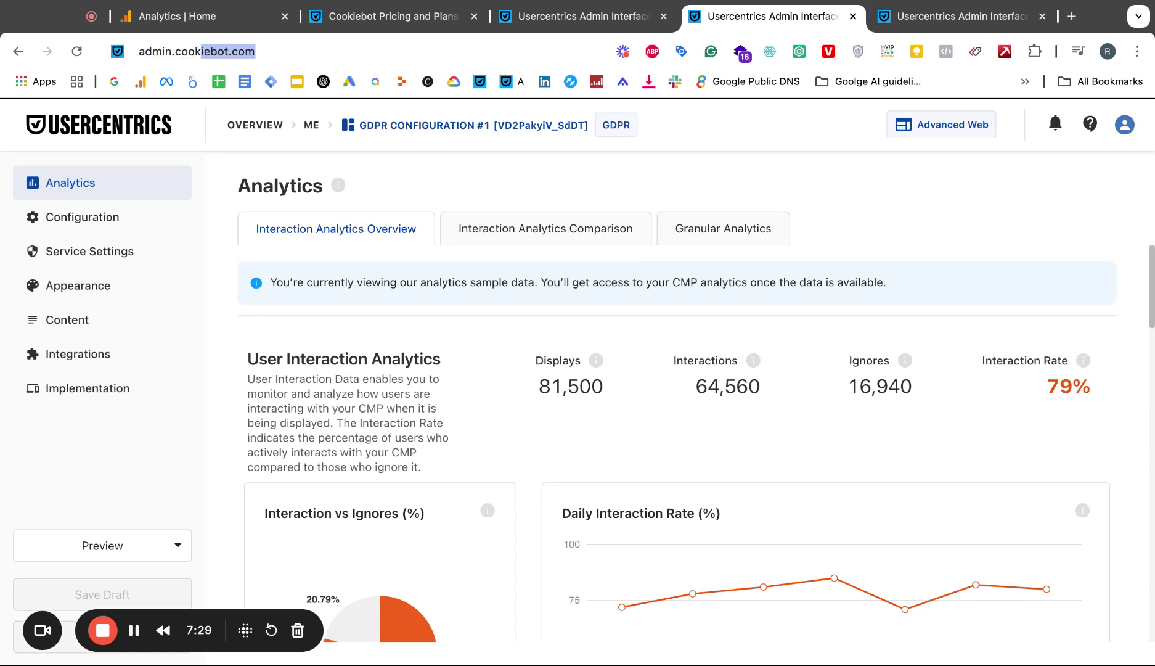
{"action": "type", "text": "iebot.com"}
{"action": "key", "text": "Return"}
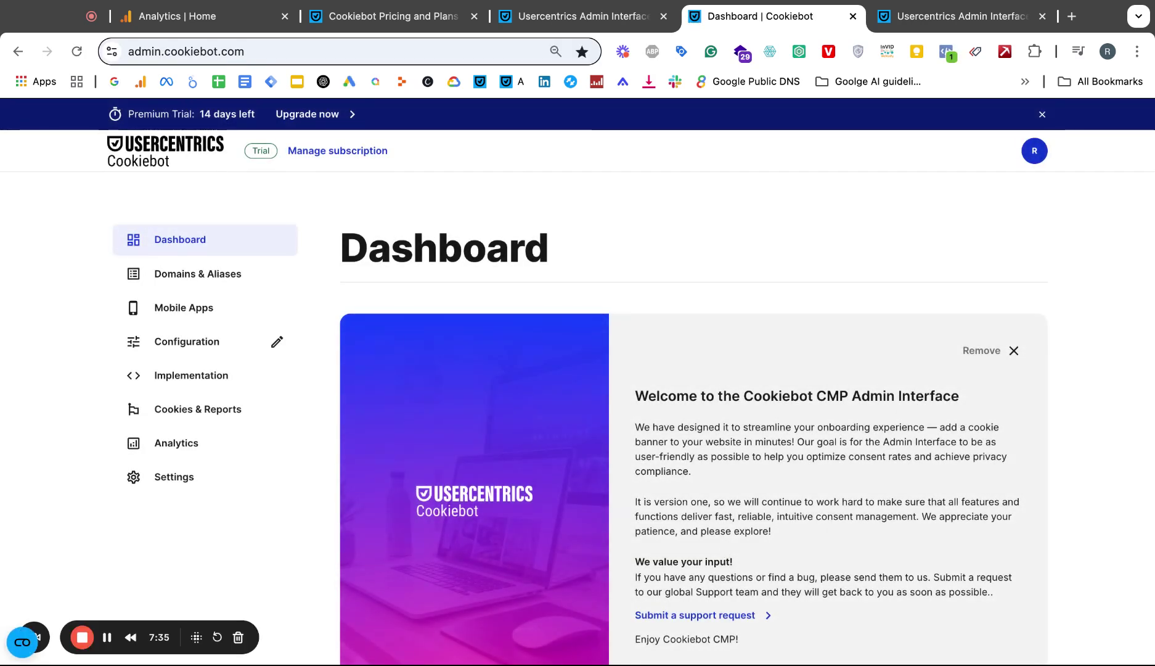
{"action": "left_click", "coordinate": [1014, 350]}
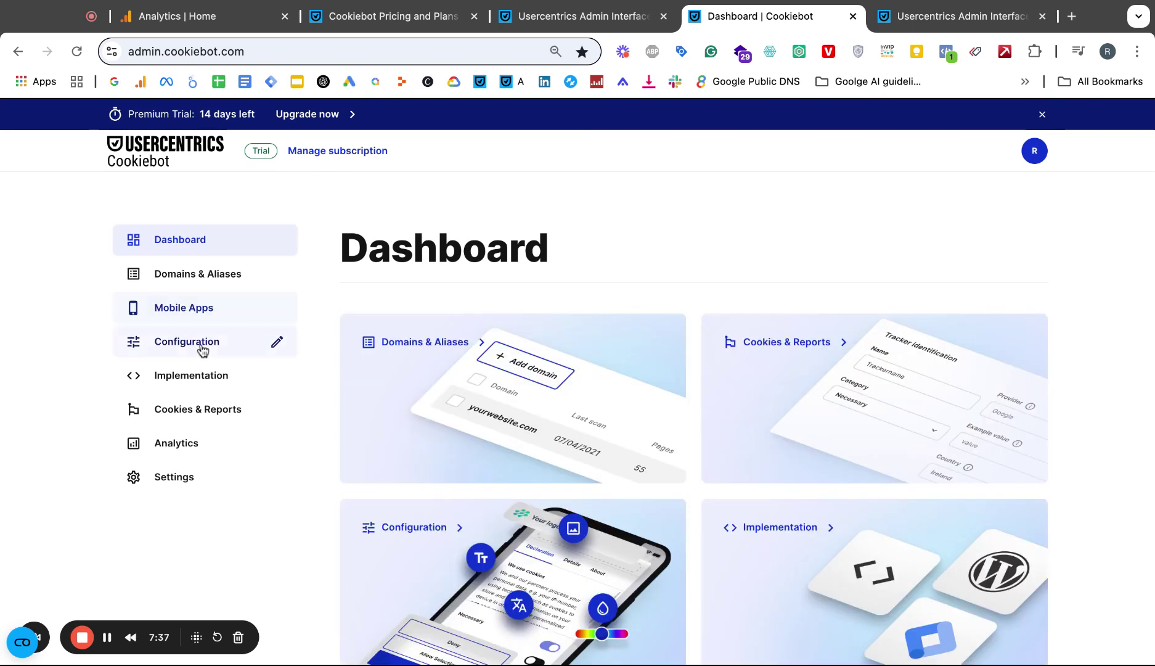
Step: On the Implementation page, copy the domain group ID from the Installation guides
{"action": "left_click", "coordinate": [175, 384]}
{"action": "scroll", "coordinate": [753, 398], "scroll_direction": "down", "scroll_amount": 1}
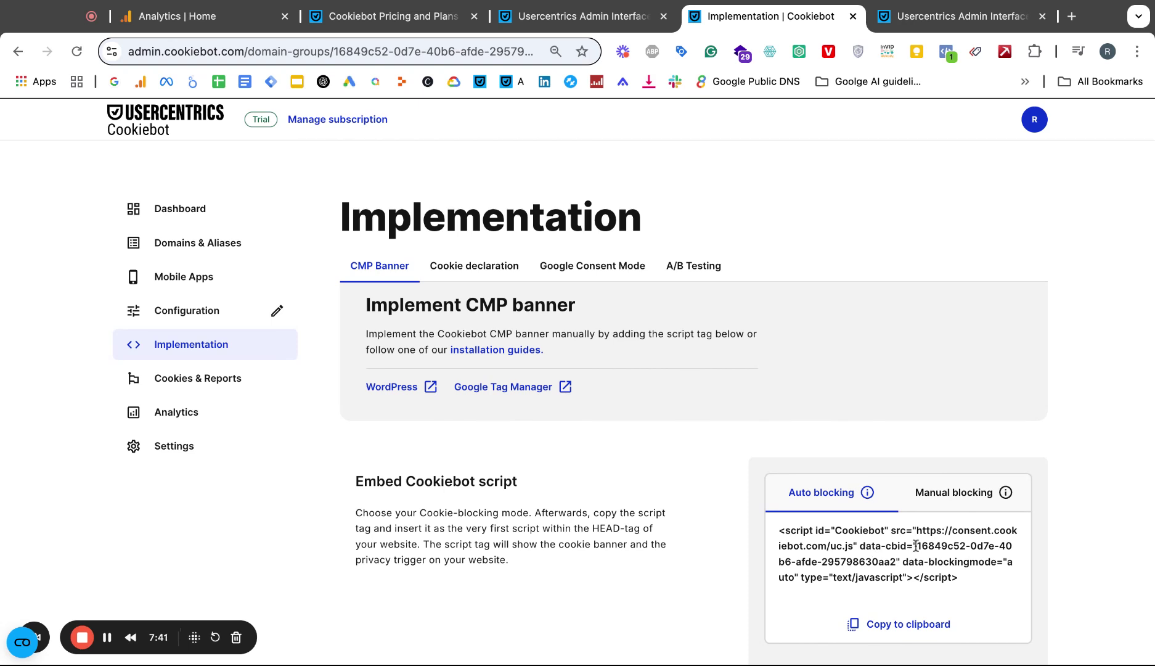
{"action": "left_click_drag", "start_coordinate": [916, 545], "coordinate": [897, 562]}
{"action": "scroll", "coordinate": [897, 564], "scroll_direction": "down", "scroll_amount": 5}
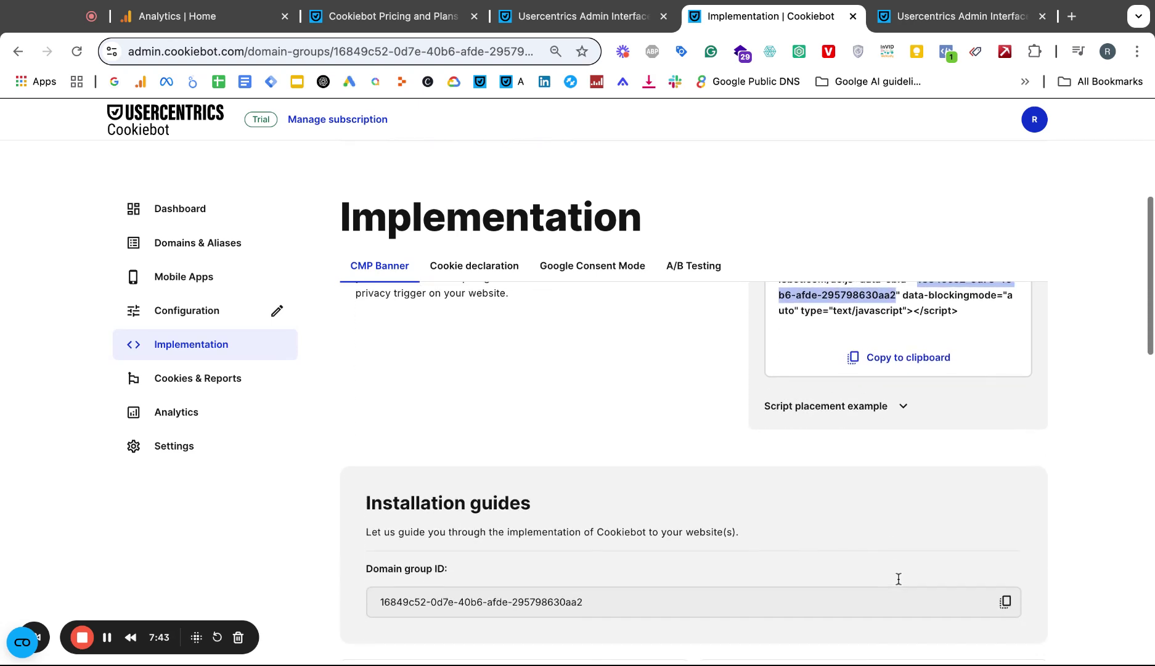
{"action": "triple_click", "coordinate": [553, 601]}
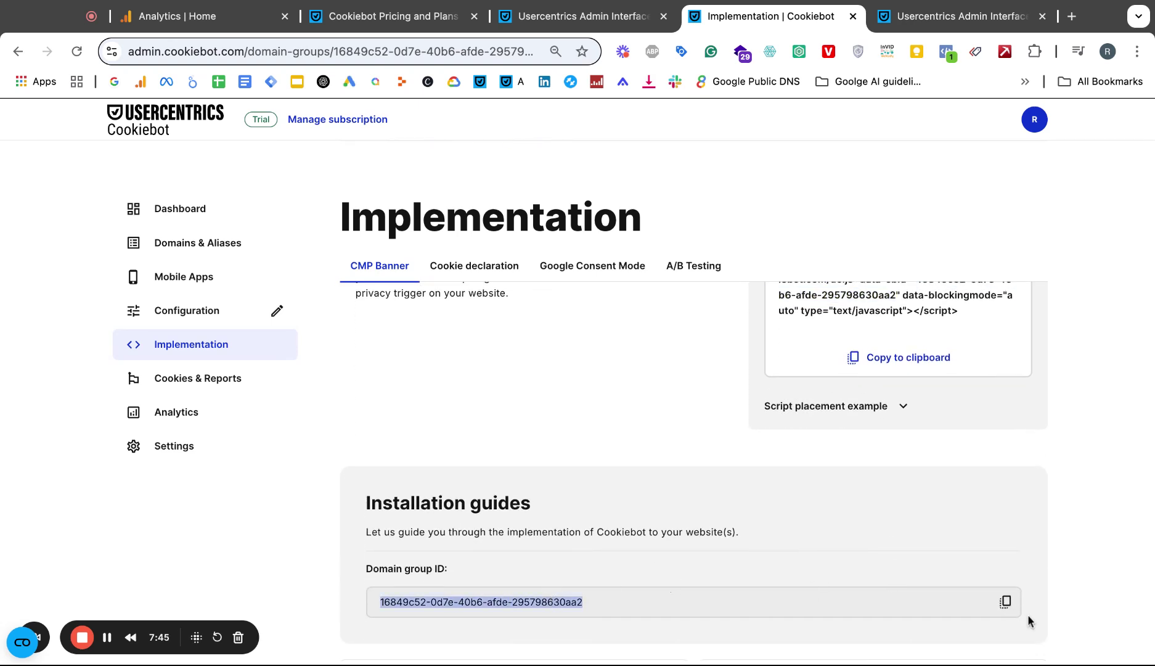
{"action": "left_click", "coordinate": [1006, 602]}
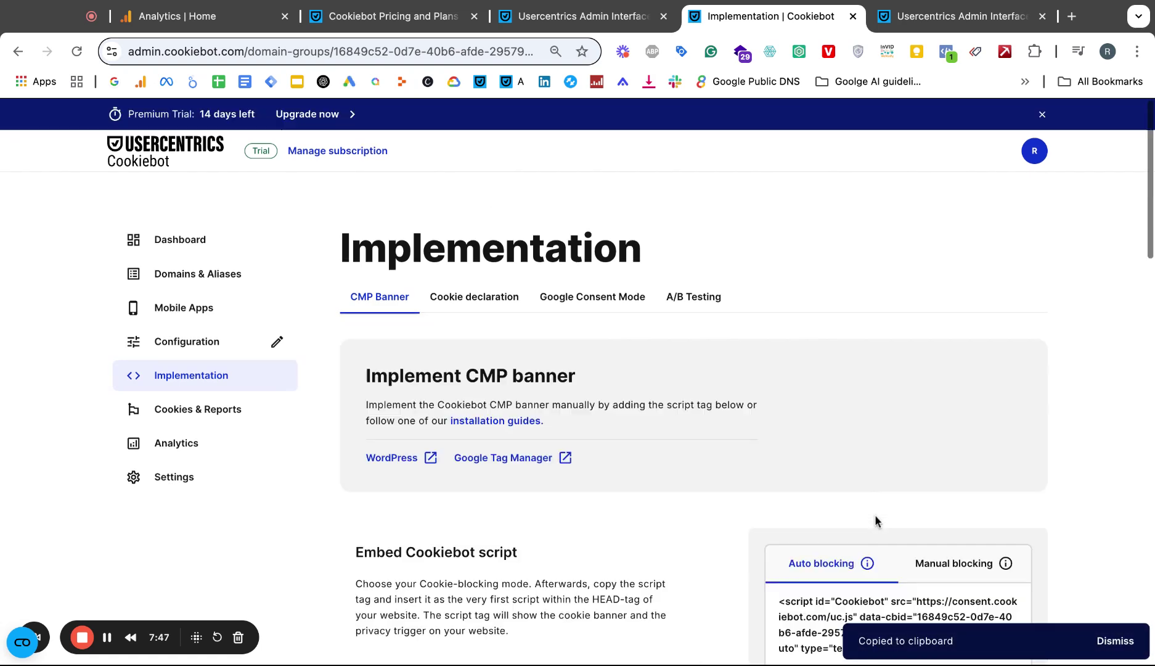